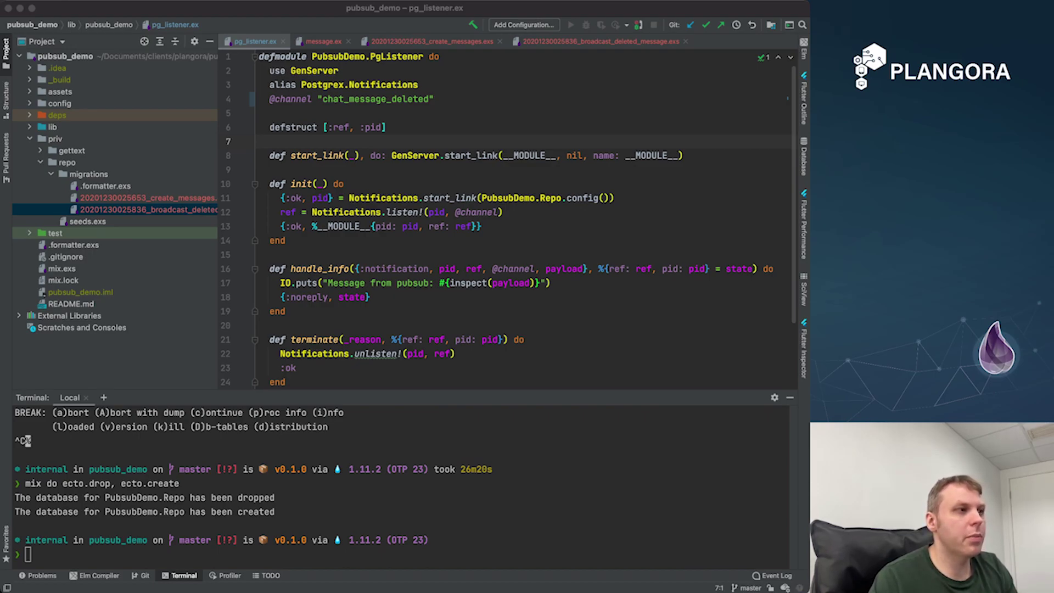
Check the chat_message_deleted channel in pg_listener.ex, then bring up message.ex.
{"action": "key", "text": "Down"}
{"action": "key", "text": "Down"}
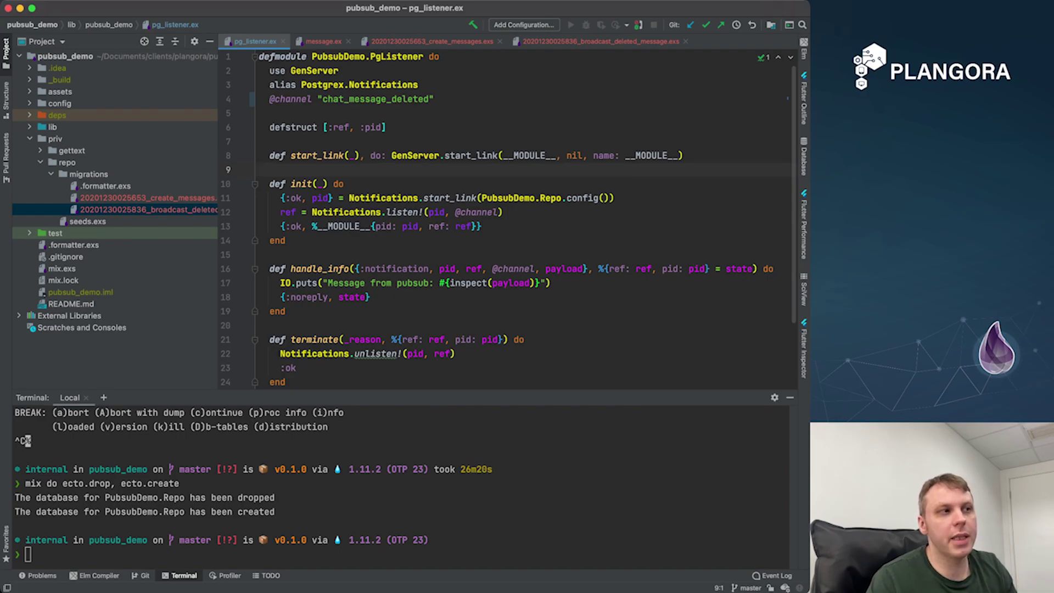
{"action": "double_click", "coordinate": [376, 99]}
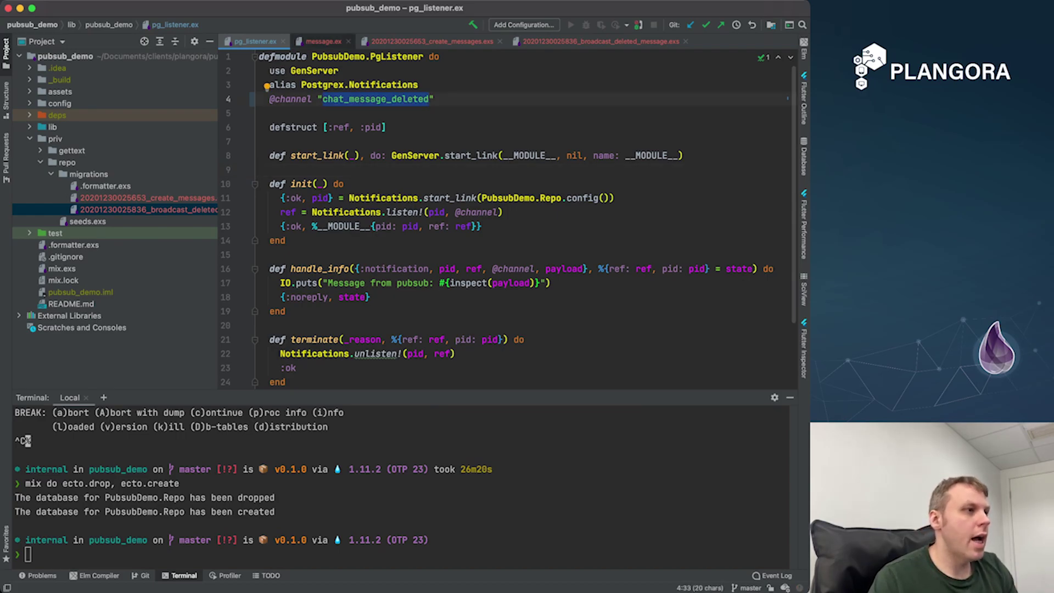
{"action": "left_click", "coordinate": [323, 41]}
Inspect the message and message_id schema fields, including message_id in the cast call.
{"action": "double_click", "coordinate": [336, 127]}
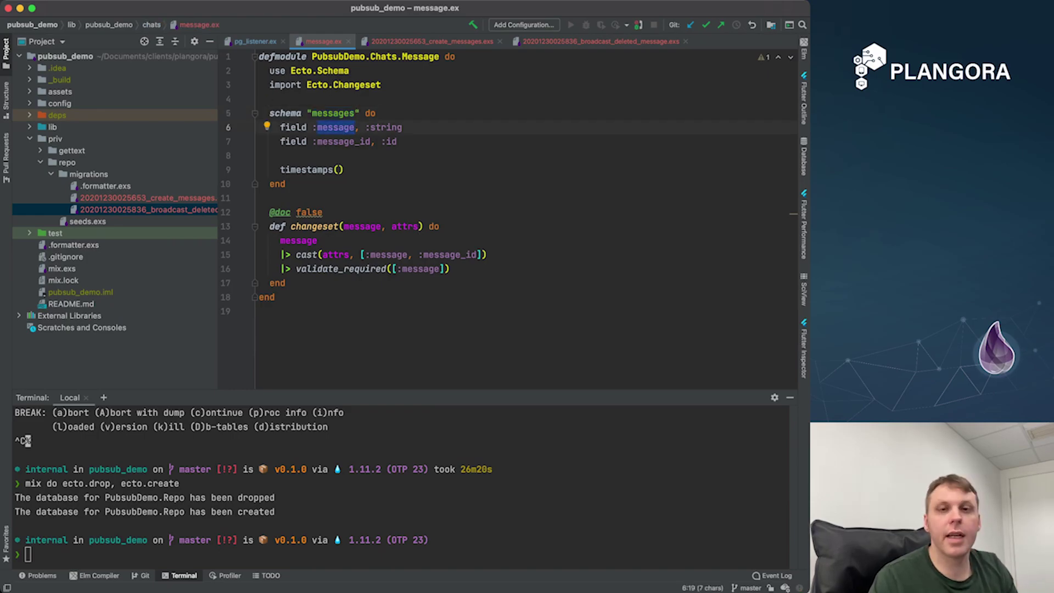
{"action": "left_click", "coordinate": [343, 141]}
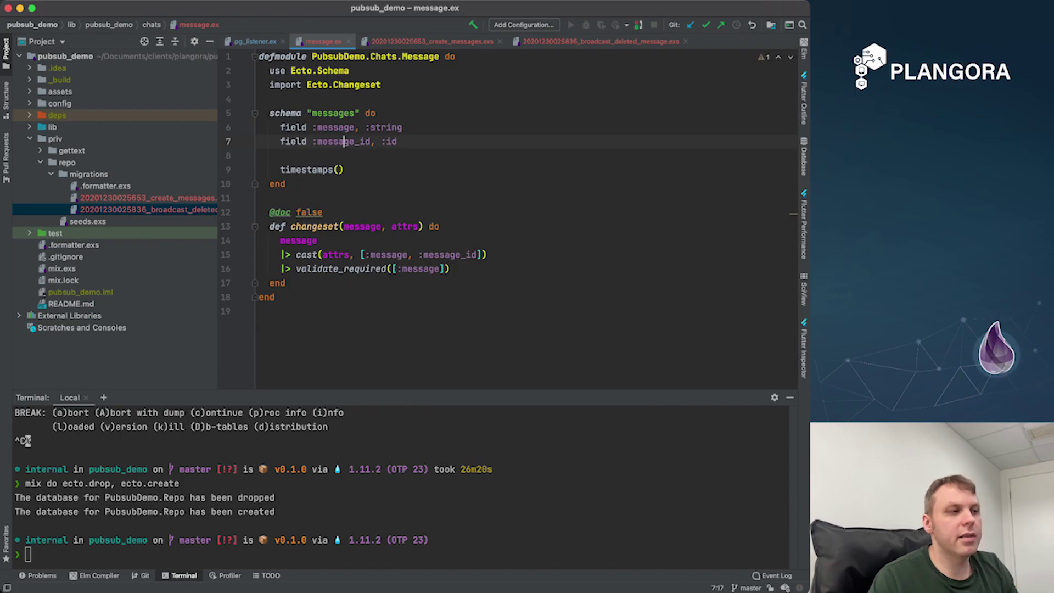
{"action": "key", "text": "alt+Up"}
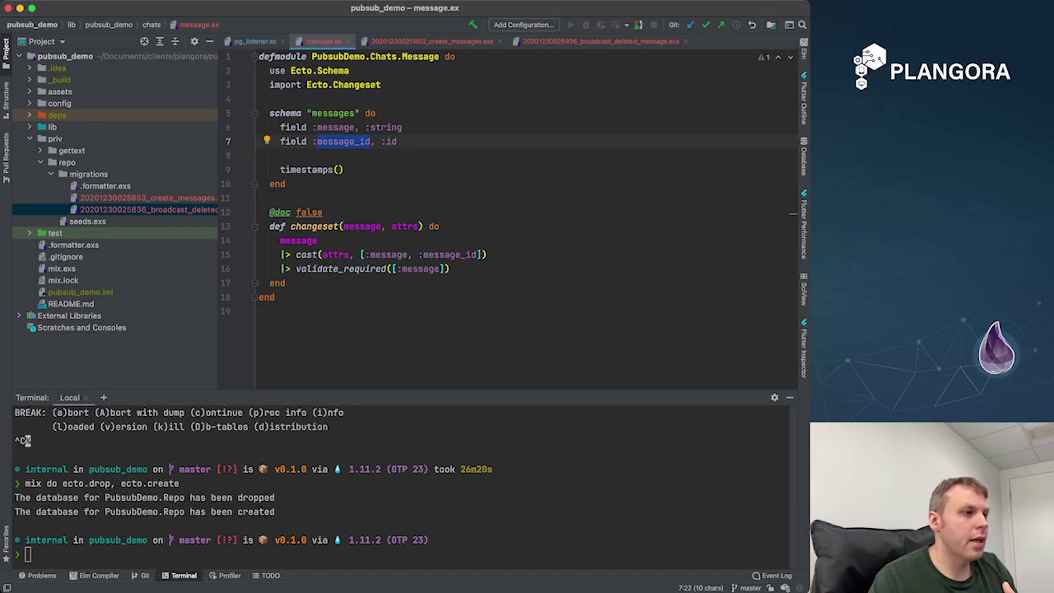
{"action": "key", "text": "super+g"}
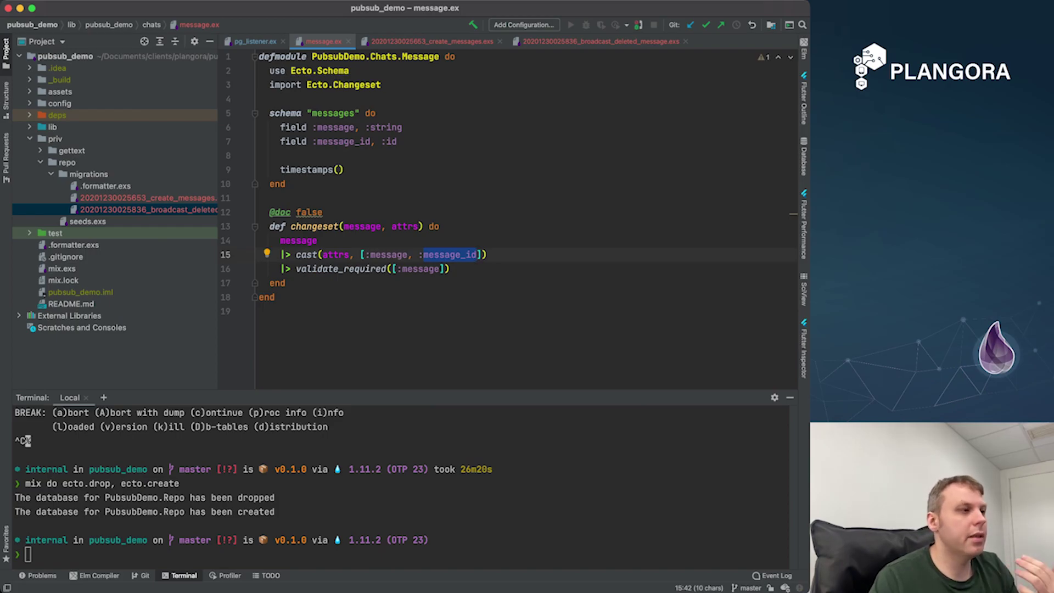
In create_messages.exs, inspect the :messages table name and the delete_all option.
{"action": "key", "text": "super+shift+bracketright"}
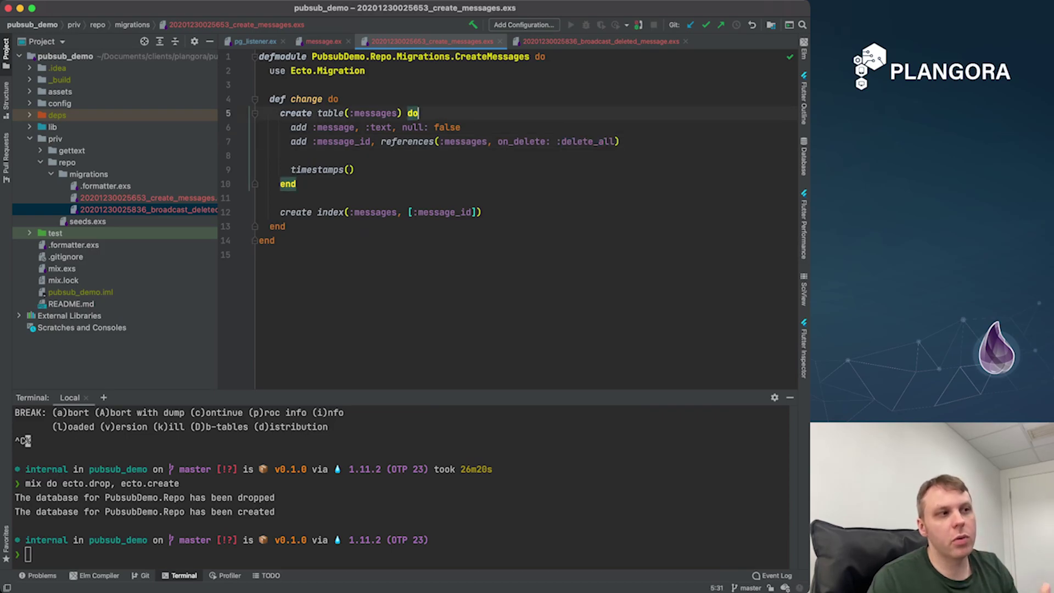
{"action": "key", "text": "Left"}
{"action": "key", "text": "Left"}
{"action": "key", "text": "Left"}
{"action": "key", "text": "alt+Up"}
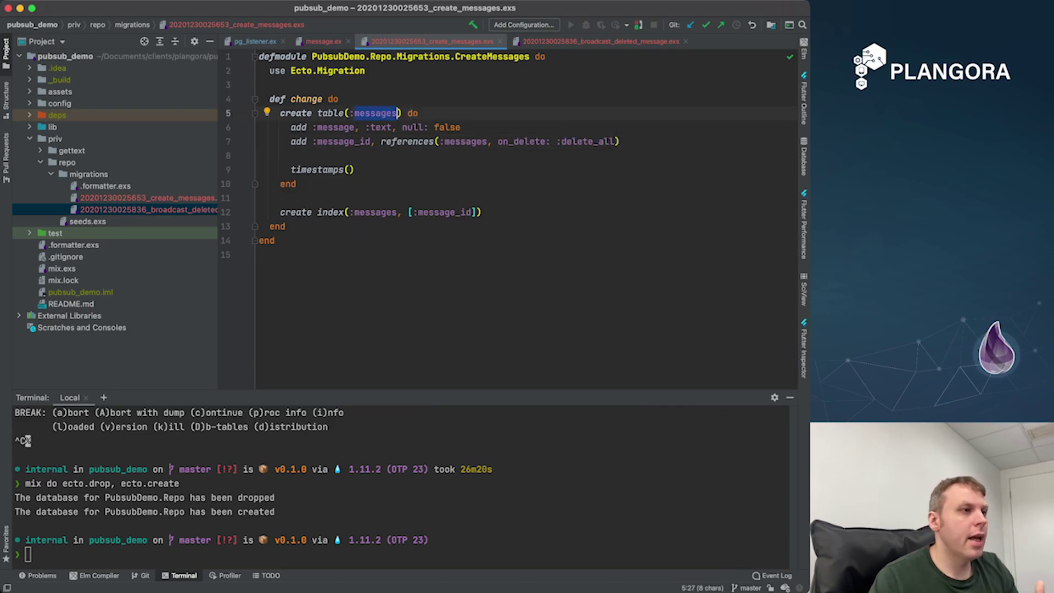
{"action": "key", "text": "Down"}
{"action": "key", "text": "Down"}
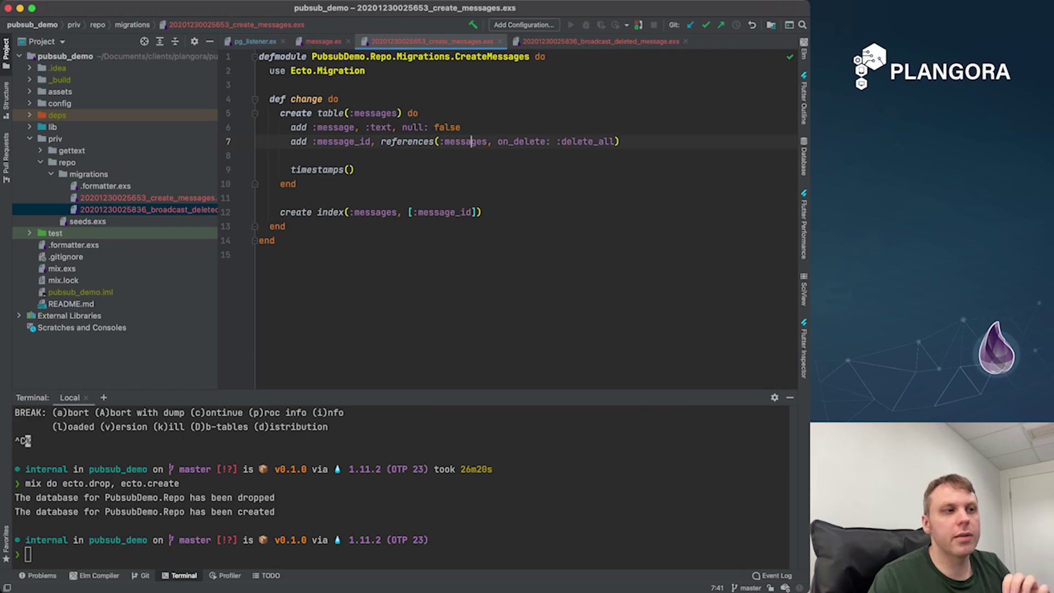
{"action": "key", "text": "End"}
{"action": "key", "text": "Left"}
{"action": "key", "text": "alt+shift+Left"}
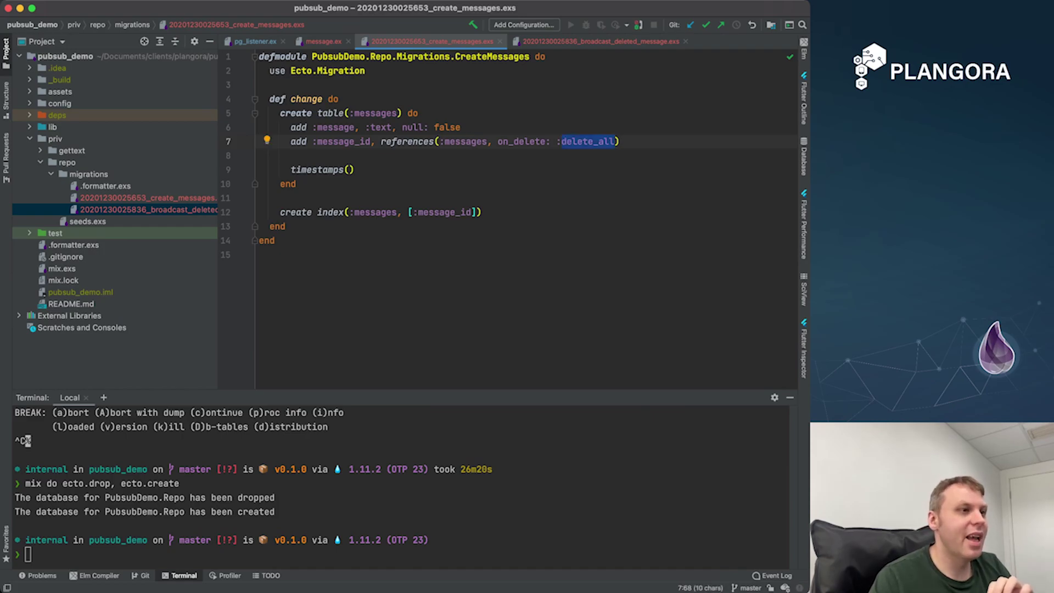
Check the message_id column's delete_all reference, then bring up broadcast_deleted_message.exs.
{"action": "key", "text": "alt+Left"}
{"action": "key", "text": "alt+Left"}
{"action": "key", "text": "alt+Left"}
{"action": "key", "text": "alt+shift+Right"}
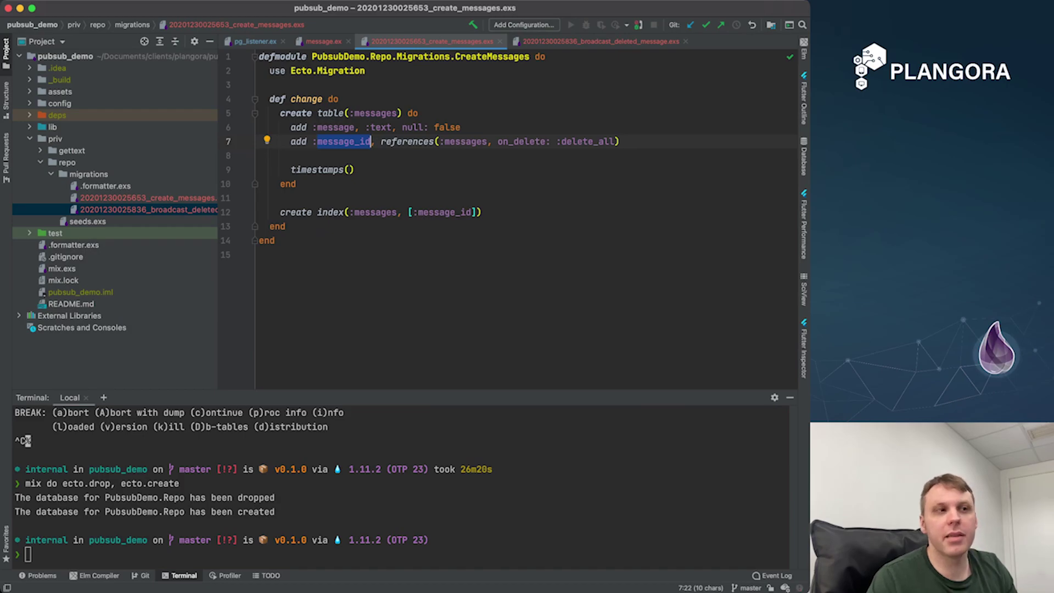
{"action": "key", "text": "alt+Right"}
{"action": "key", "text": "alt+Right"}
{"action": "key", "text": "alt+Right"}
{"action": "key", "text": "alt+Right"}
{"action": "key", "text": "alt+shift+Right"}
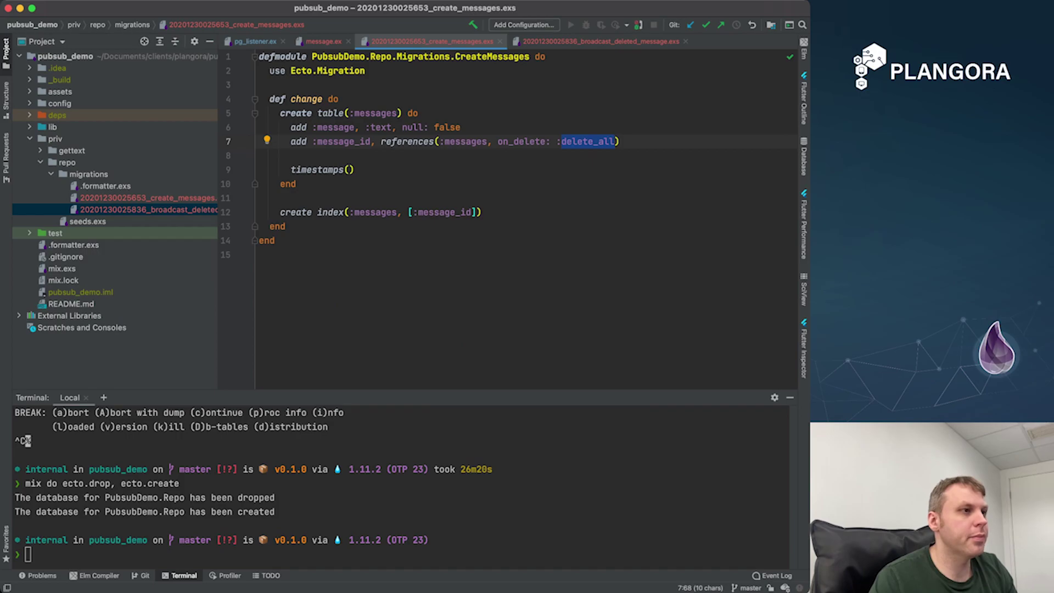
{"action": "key", "text": "ctrl+Tab"}
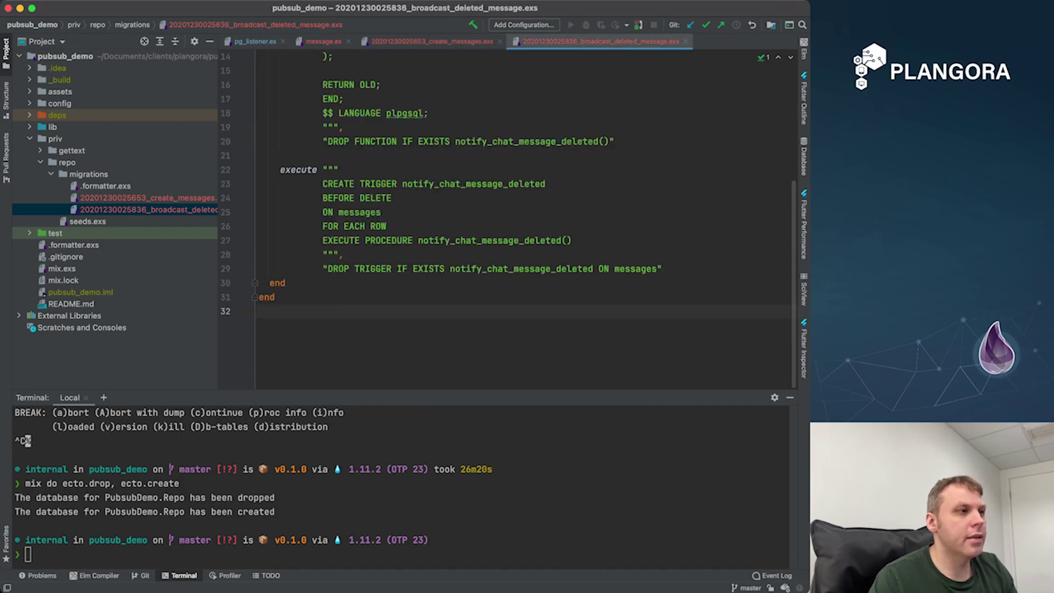
{"action": "scroll", "coordinate": [511, 215], "scroll_direction": "up", "scroll_amount": 5}
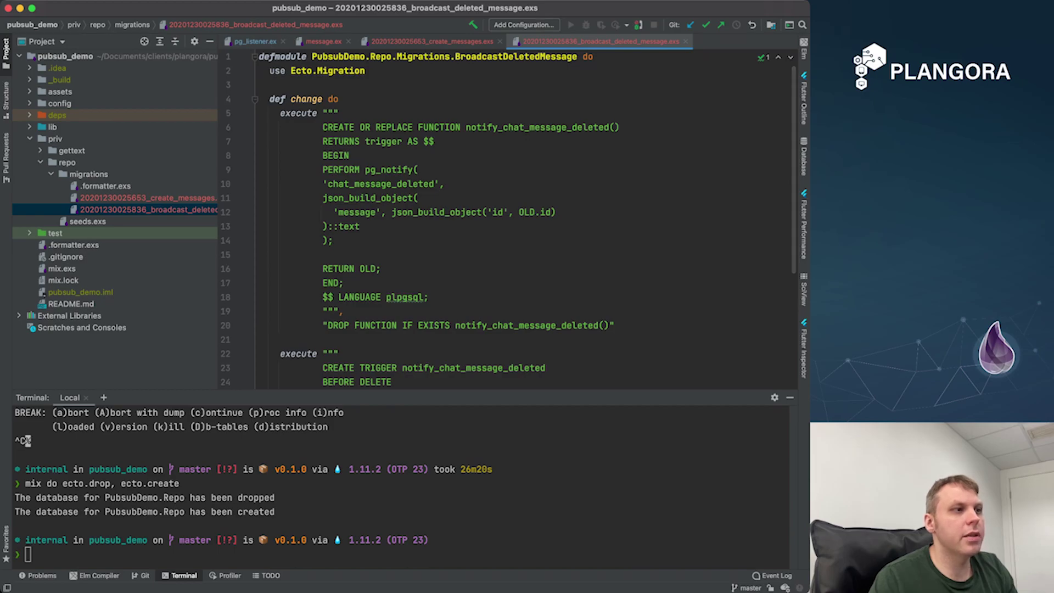
{"action": "double_click", "coordinate": [536, 126]}
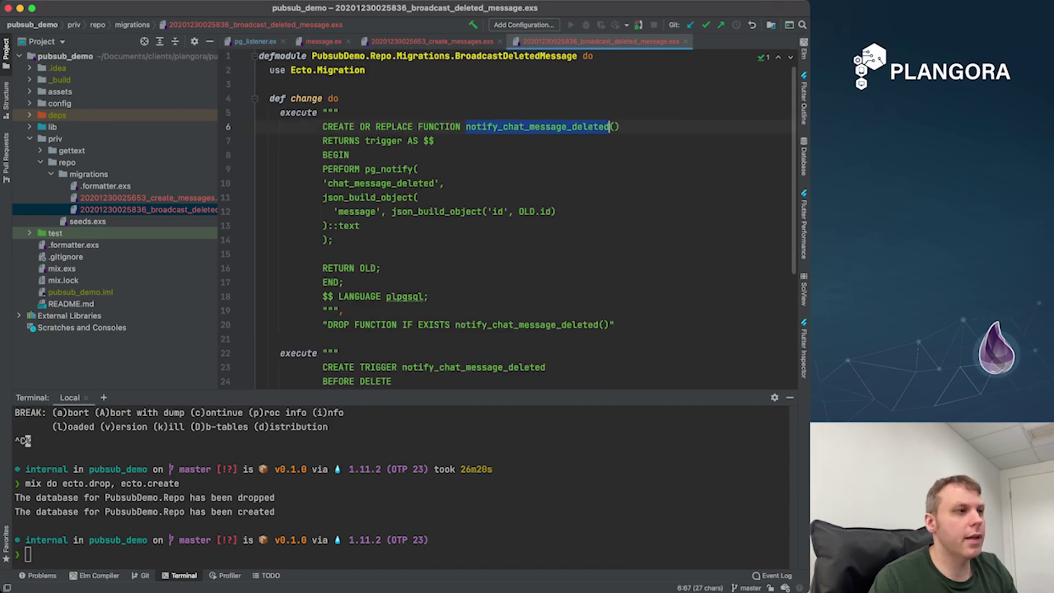
{"action": "left_click", "coordinate": [413, 125]}
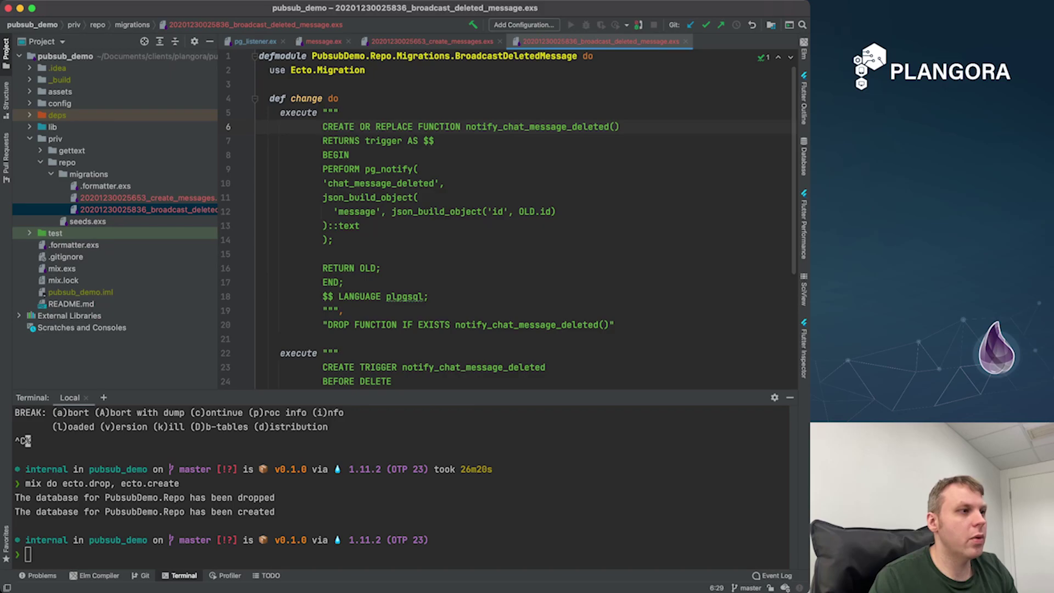
{"action": "left_click_drag", "start_coordinate": [322, 126], "coordinate": [478, 126]}
{"action": "double_click", "coordinate": [478, 126]}
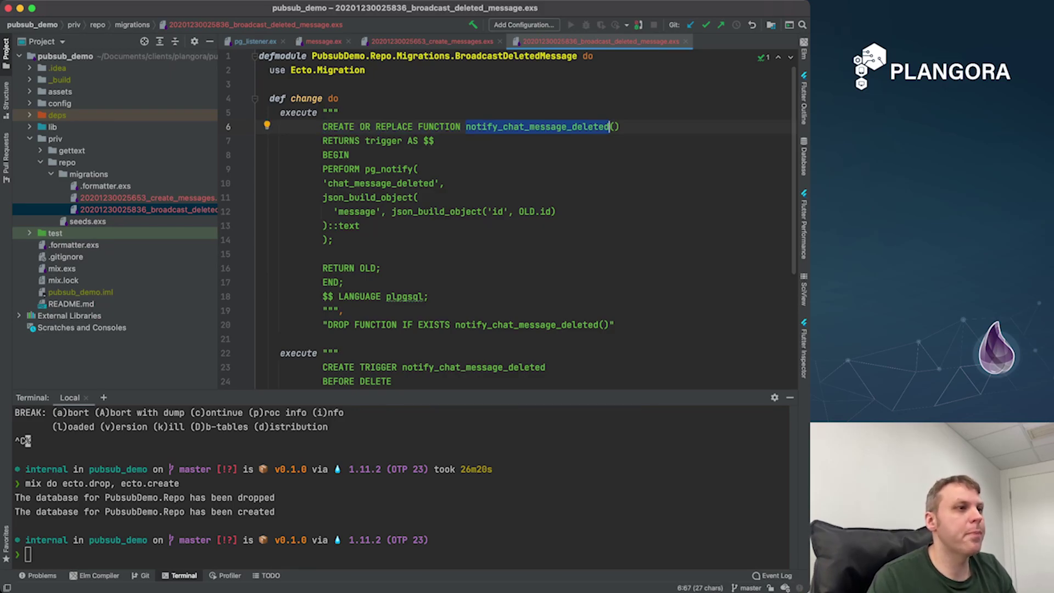
{"action": "key", "text": "End"}
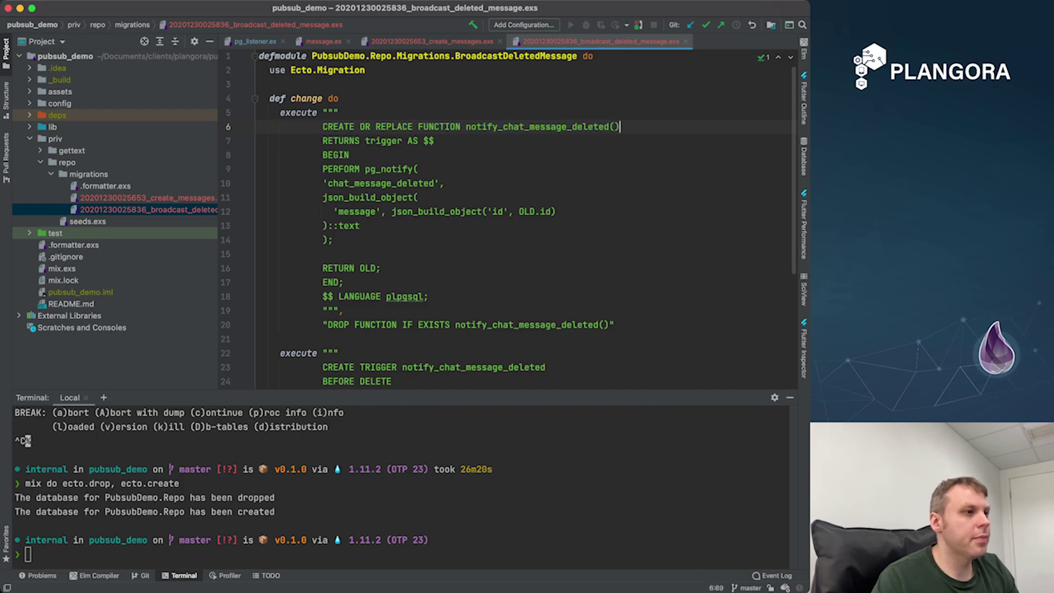
{"action": "left_click_drag", "start_coordinate": [365, 140], "coordinate": [403, 141]}
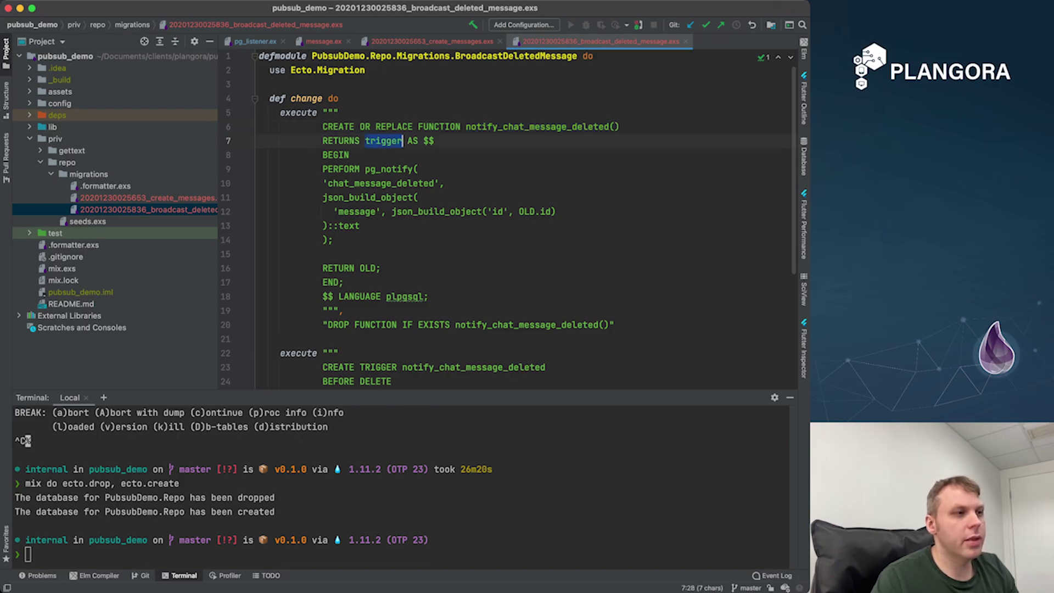
{"action": "left_click", "coordinate": [349, 155]}
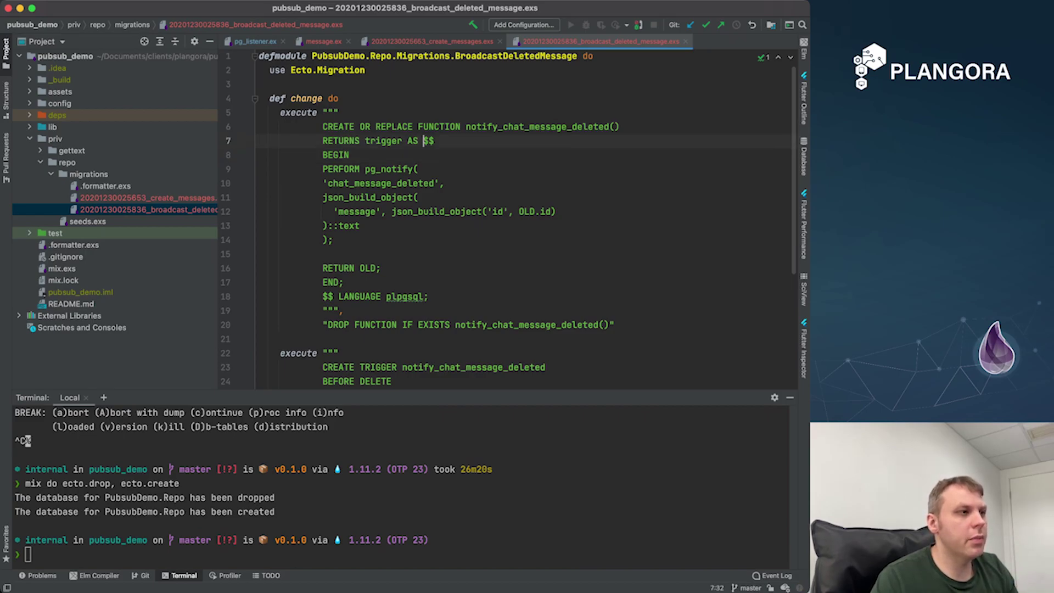
{"action": "left_click_drag", "start_coordinate": [422, 140], "coordinate": [350, 154]}
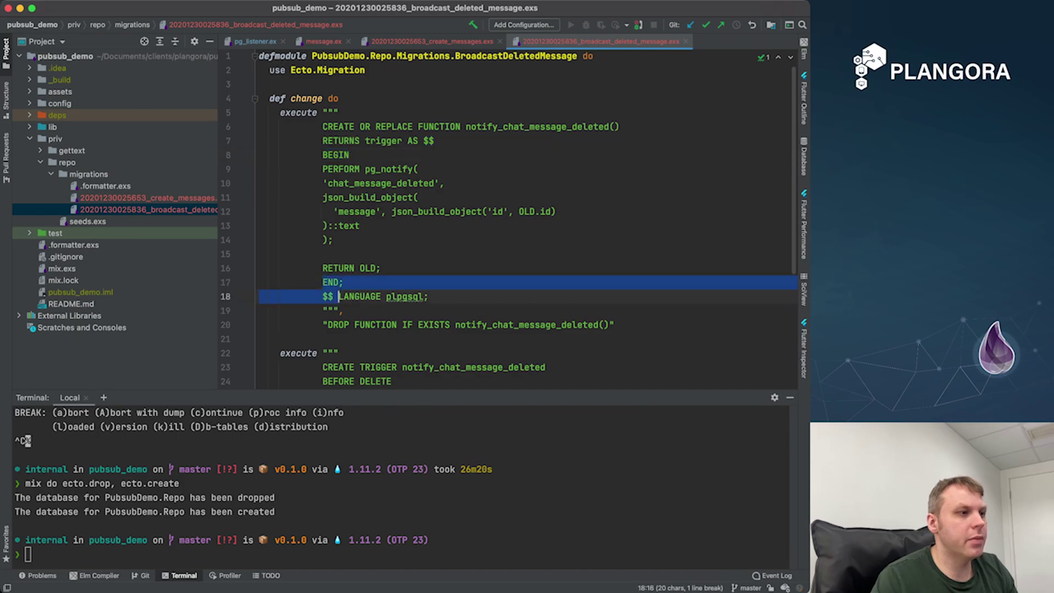
{"action": "double_click", "coordinate": [404, 296]}
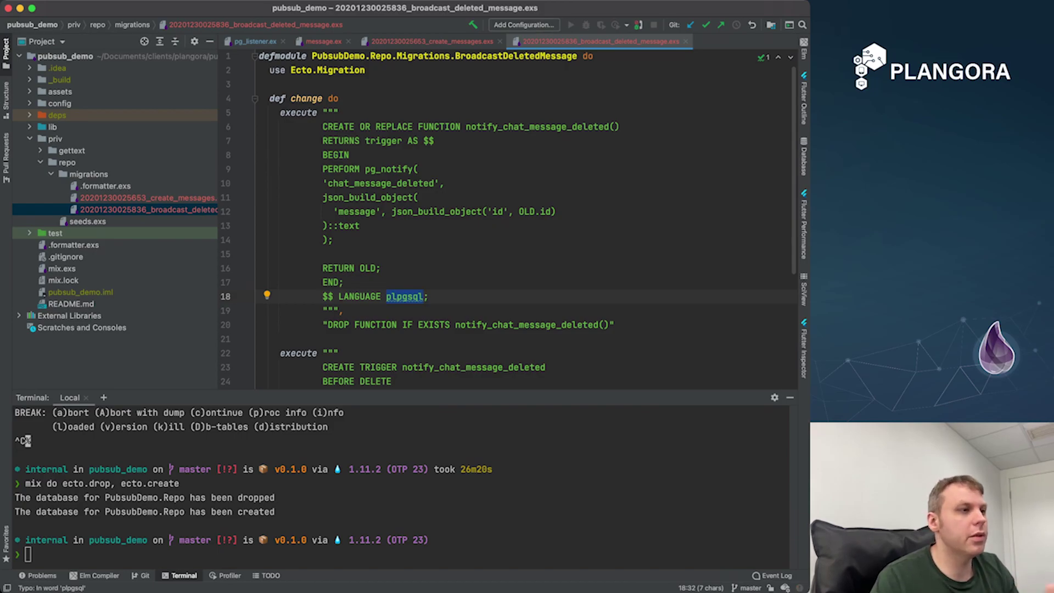
{"action": "double_click", "coordinate": [340, 169]}
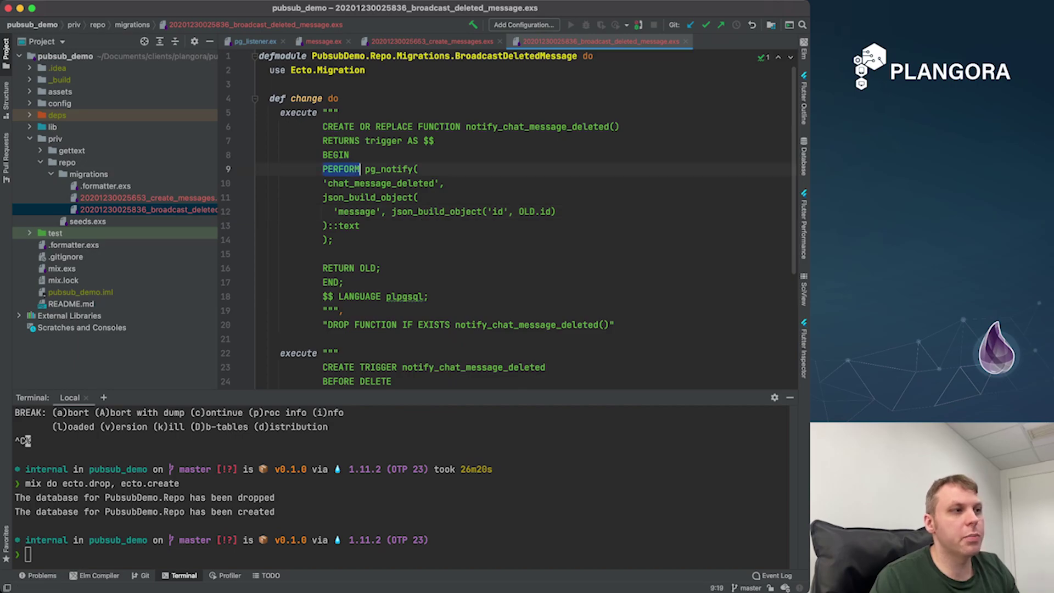
{"action": "left_click", "coordinate": [385, 169]}
{"action": "double_click", "coordinate": [385, 169]}
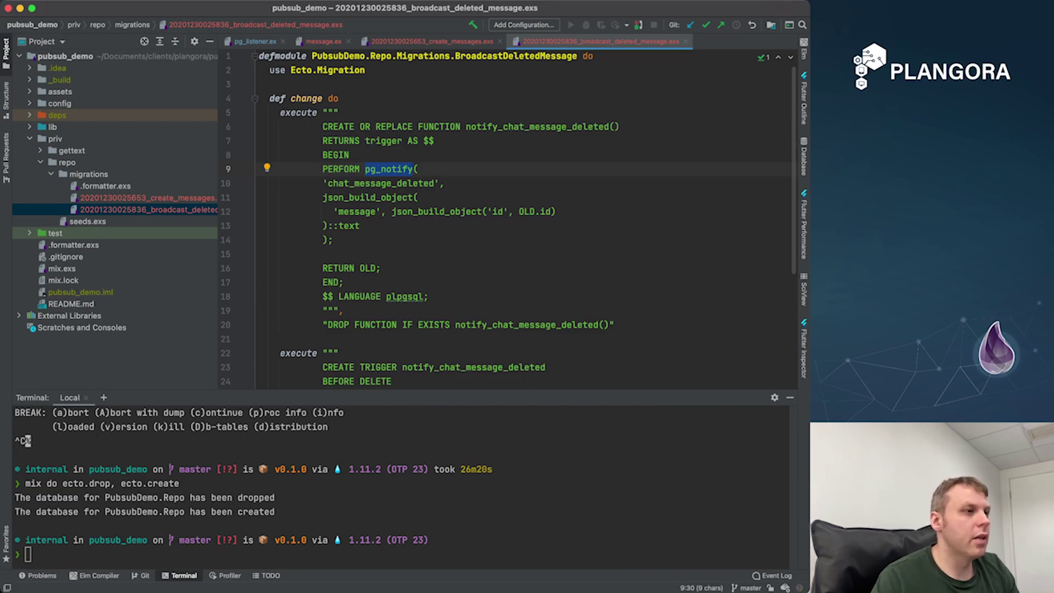
{"action": "double_click", "coordinate": [380, 184]}
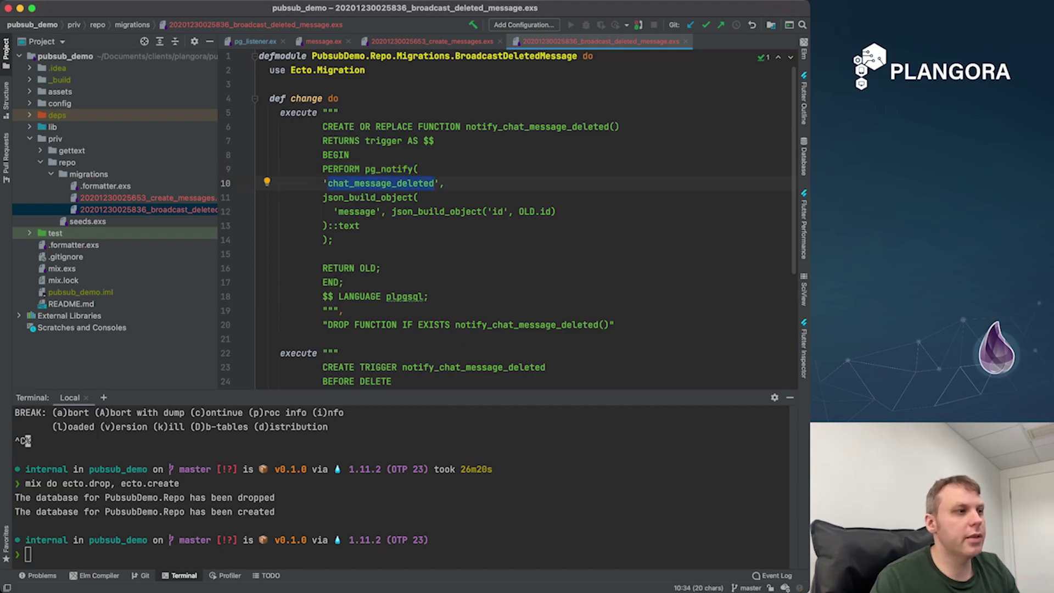
{"action": "double_click", "coordinate": [381, 199]}
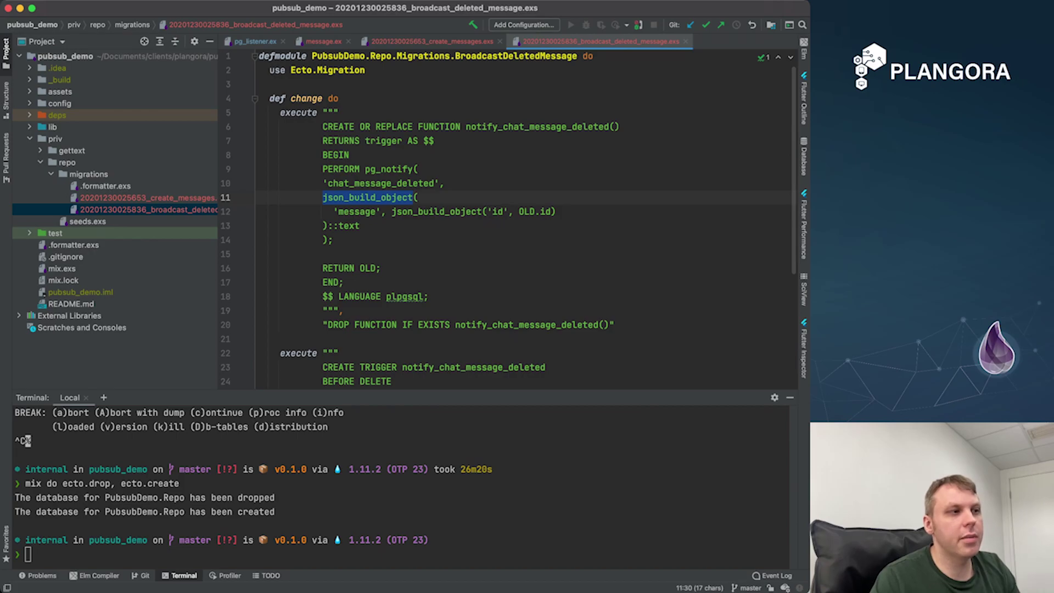
{"action": "double_click", "coordinate": [357, 212]}
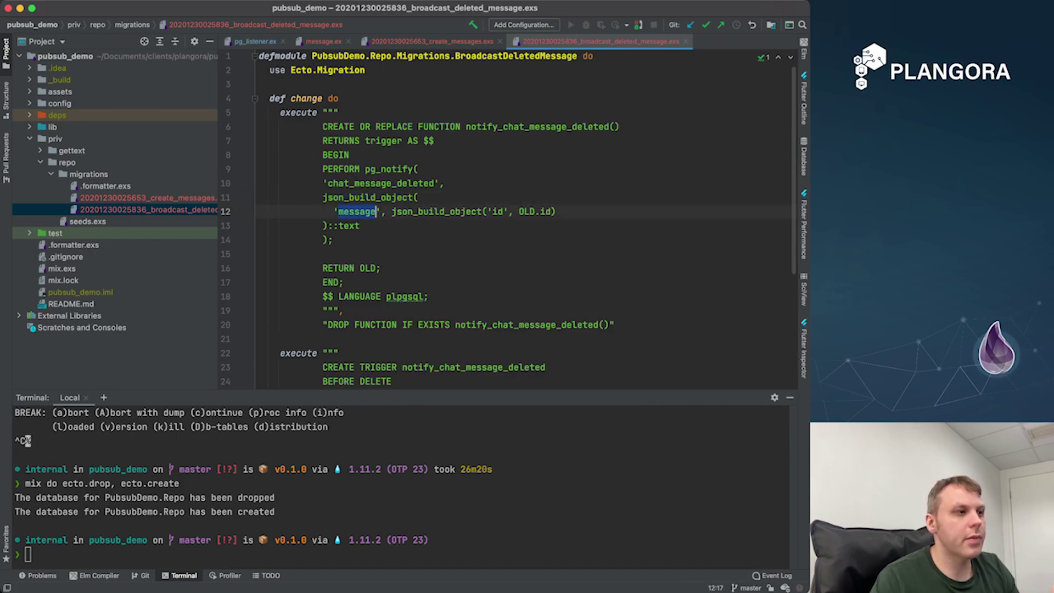
{"action": "double_click", "coordinate": [437, 212]}
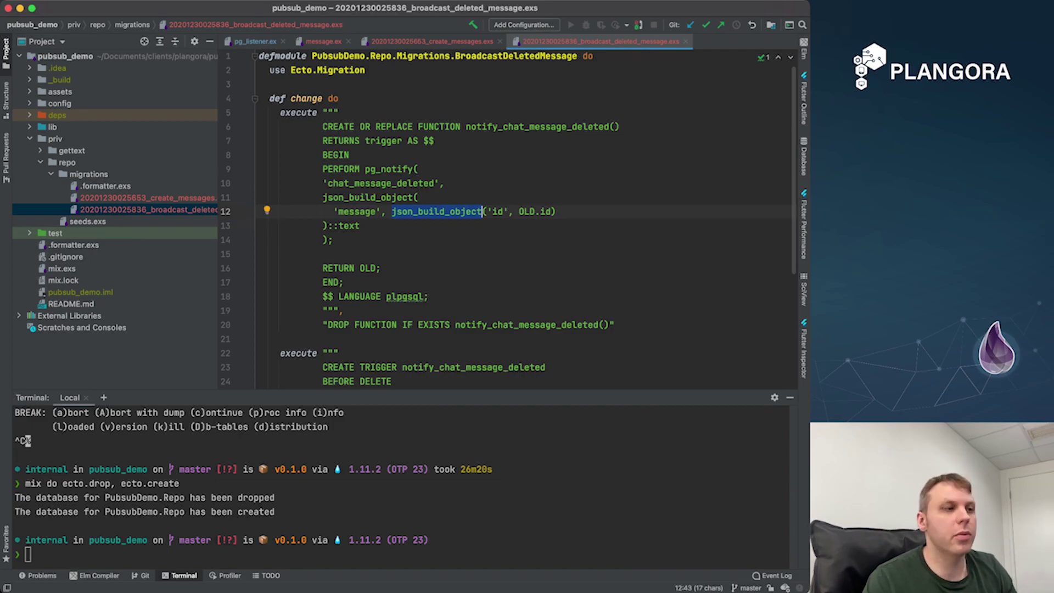
{"action": "double_click", "coordinate": [498, 212]}
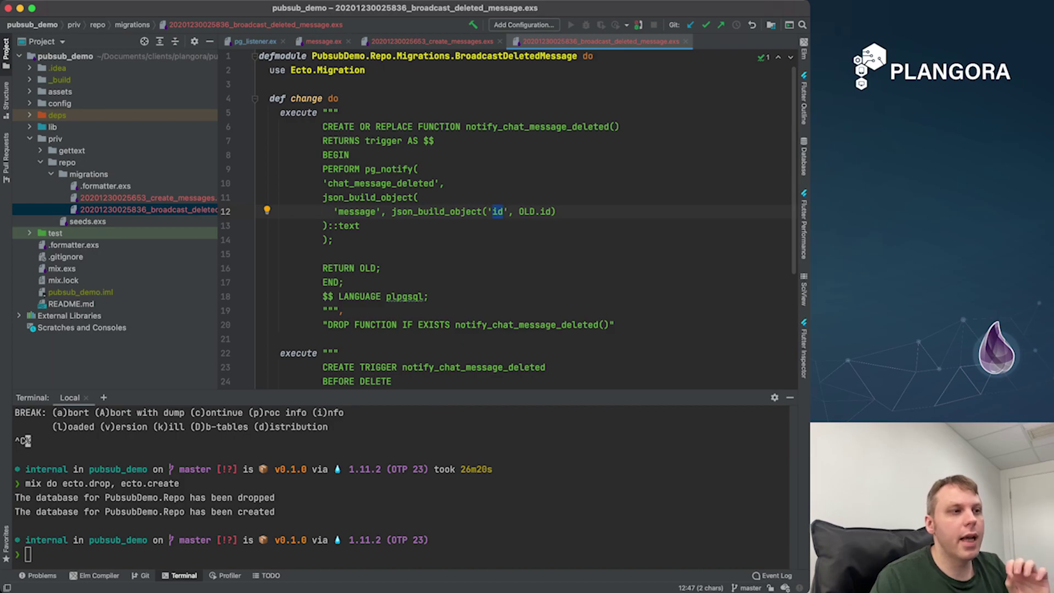
{"action": "double_click", "coordinate": [526, 212]}
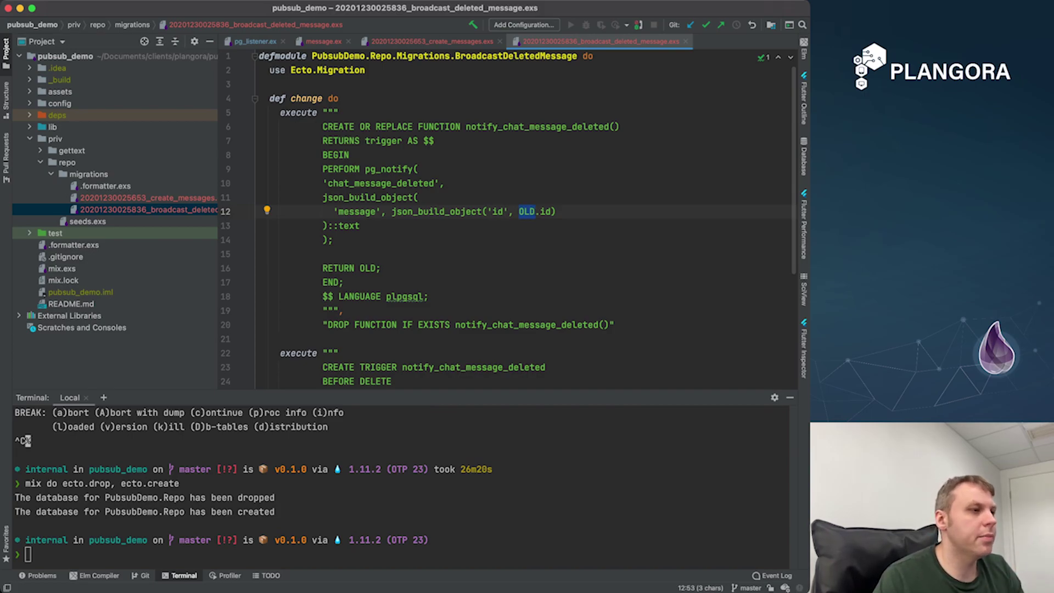
{"action": "left_click_drag", "start_coordinate": [328, 226], "coordinate": [359, 226]}
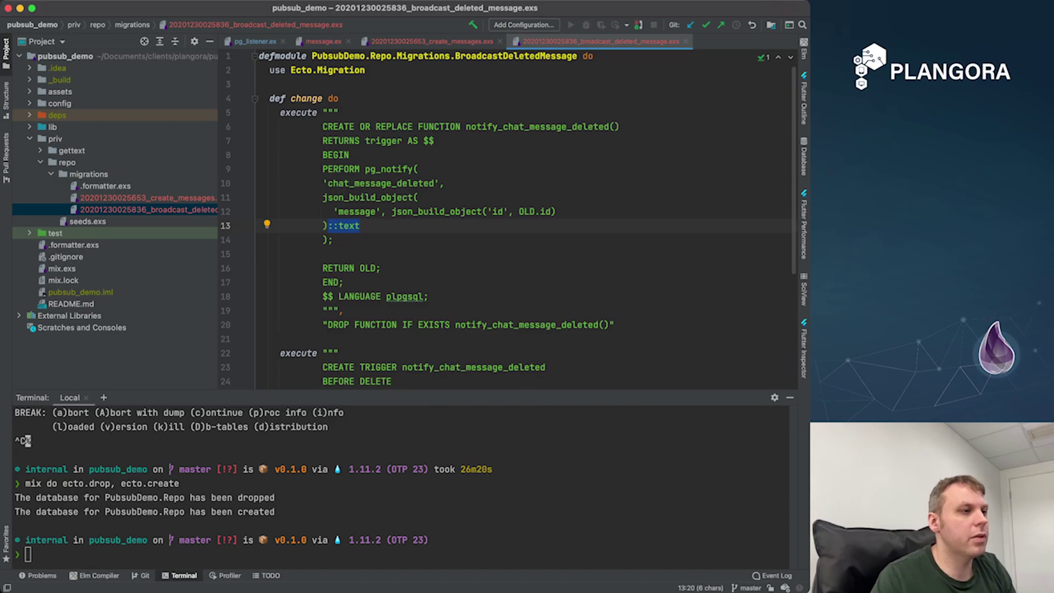
{"action": "scroll", "coordinate": [506, 218], "scroll_direction": "down", "scroll_amount": 1}
{"action": "scroll", "coordinate": [507, 218], "scroll_direction": "down", "scroll_amount": 3}
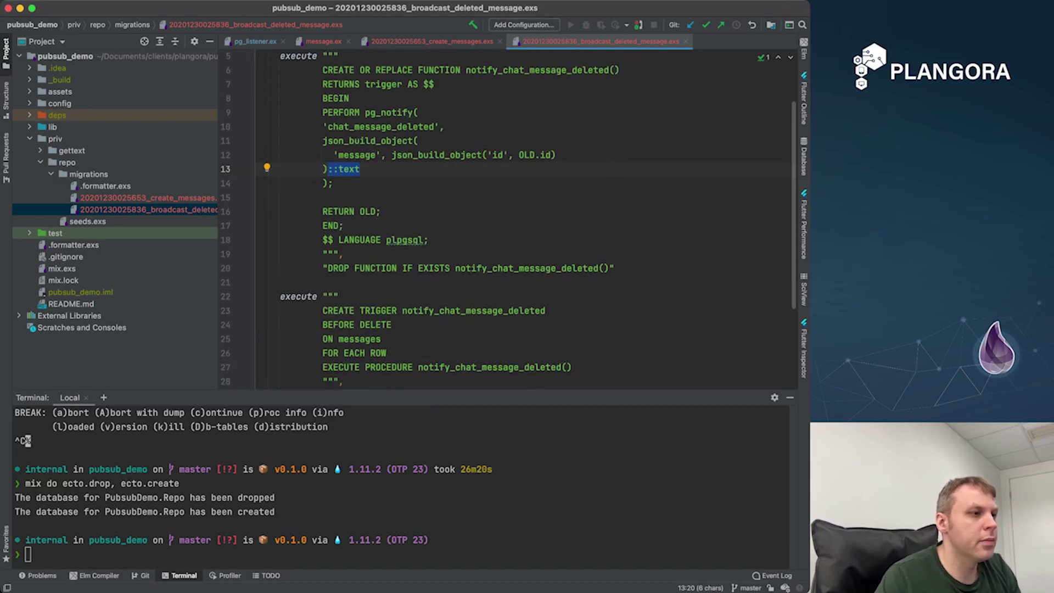
Review the DROP FUNCTION IF EXISTS statement and its function name.
{"action": "key", "text": "Down"}
{"action": "key", "text": "Down"}
{"action": "key", "text": "Down"}
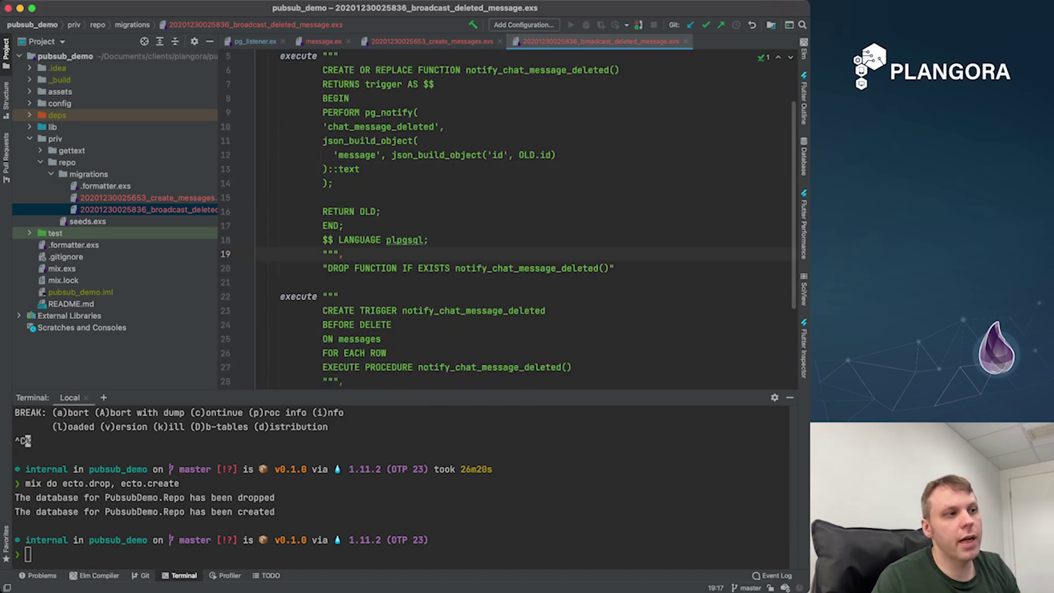
{"action": "key", "text": "Down"}
{"action": "key", "text": "alt+Left"}
{"action": "key", "text": "alt+shift+Right"}
{"action": "key", "text": "alt+shift+Right"}
{"action": "key", "text": "alt+shift+Right"}
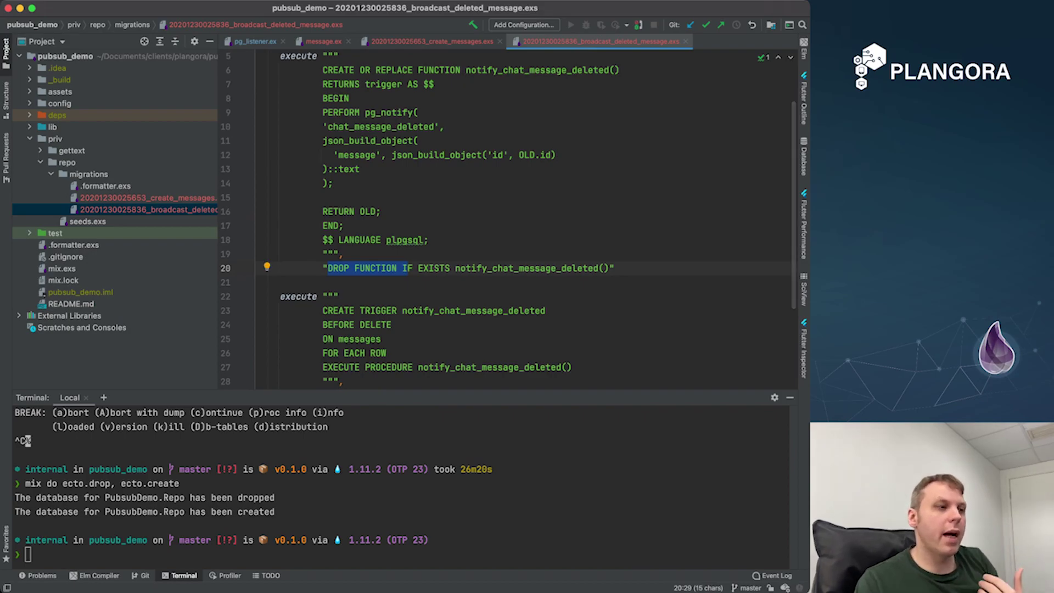
{"action": "left_click_drag", "start_coordinate": [456, 267], "coordinate": [600, 268]}
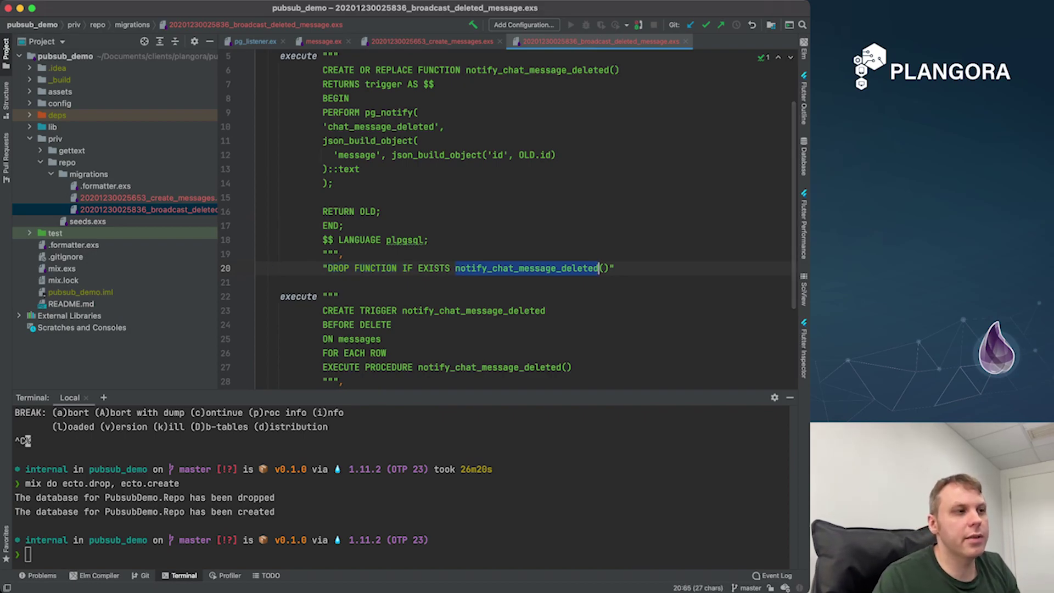
{"action": "scroll", "coordinate": [494, 248], "scroll_direction": "down", "scroll_amount": 3}
{"action": "scroll", "coordinate": [494, 248], "scroll_direction": "down", "scroll_amount": 2}
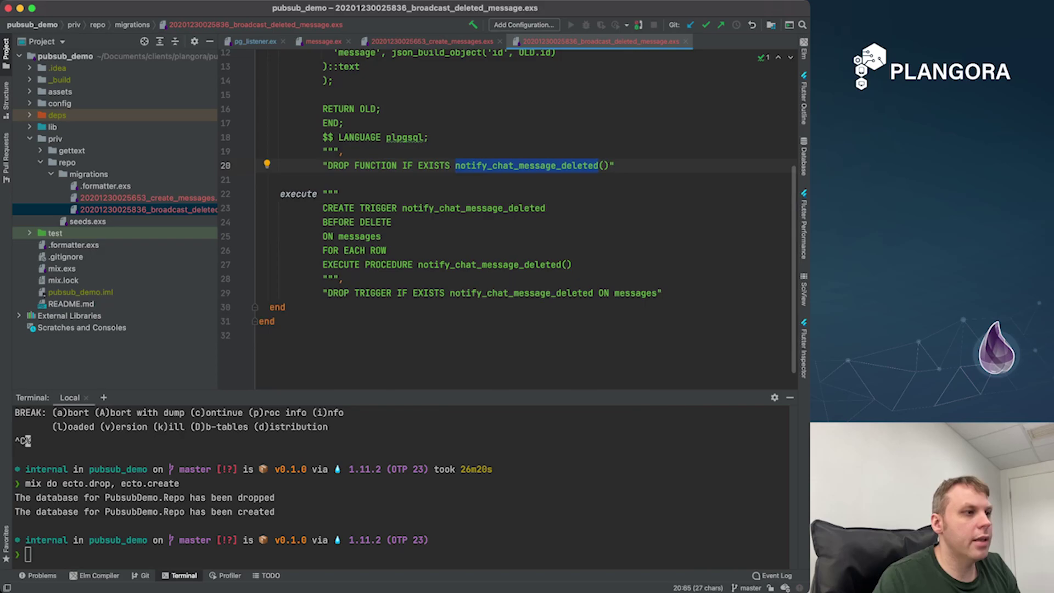
Review trigger notify_chat_message_deleted: BEFORE DELETE on messages and its executed procedure.
{"action": "left_click", "coordinate": [383, 236]}
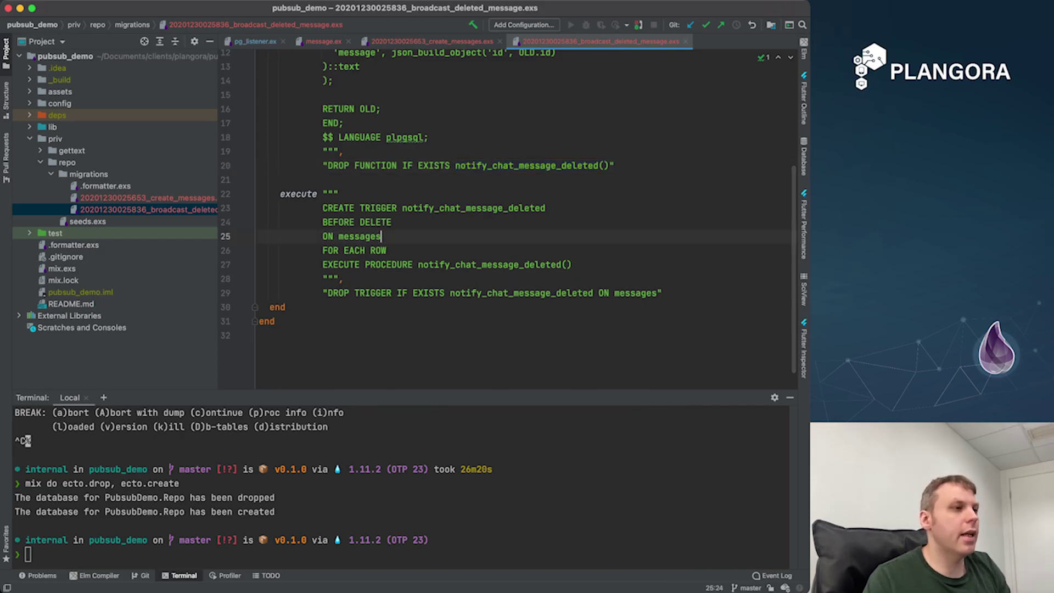
{"action": "left_click", "coordinate": [394, 208]}
{"action": "double_click", "coordinate": [474, 208]}
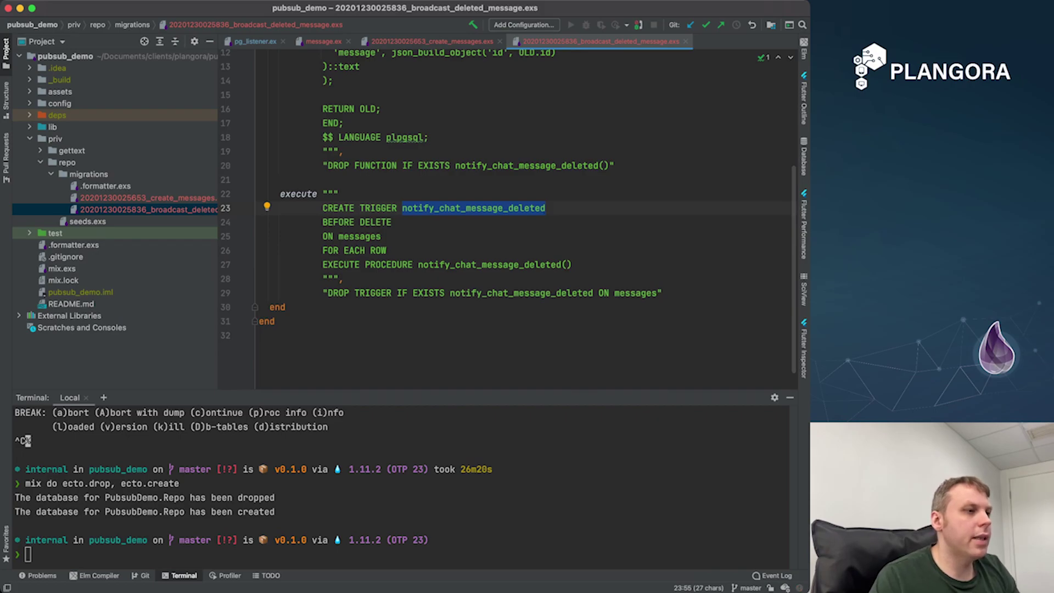
{"action": "key", "text": "Down"}
{"action": "key", "text": "shift+alt+Left"}
{"action": "key", "text": "shift+alt+Left"}
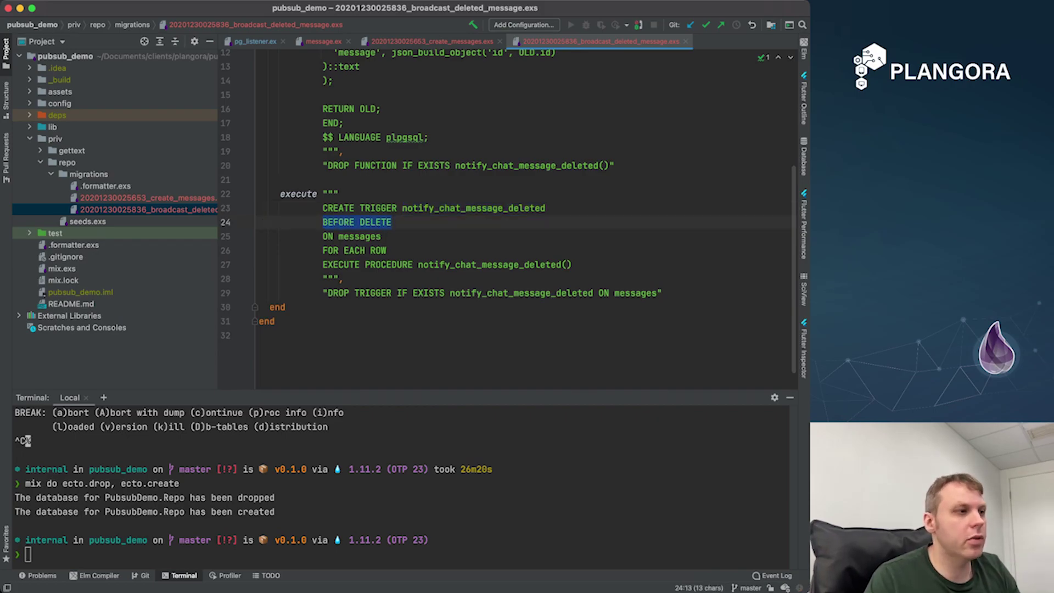
{"action": "key", "text": "Down"}
{"action": "key", "text": "shift+alt+Left"}
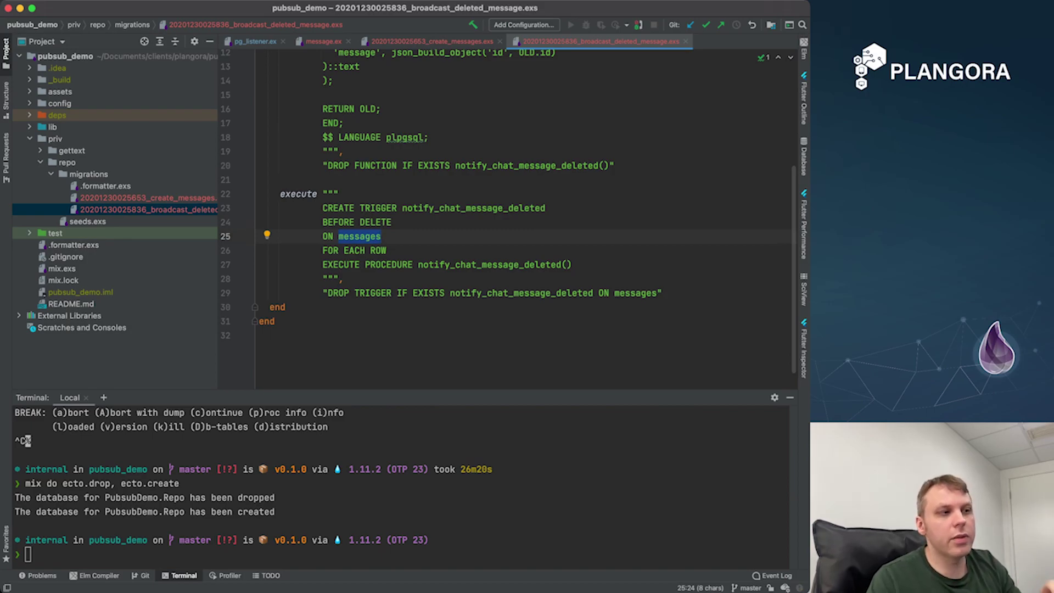
{"action": "key", "text": "Down"}
{"action": "key", "text": "Down"}
{"action": "key", "text": "alt+Right"}
{"action": "key", "text": "alt+Right"}
{"action": "key", "text": "alt+Up"}
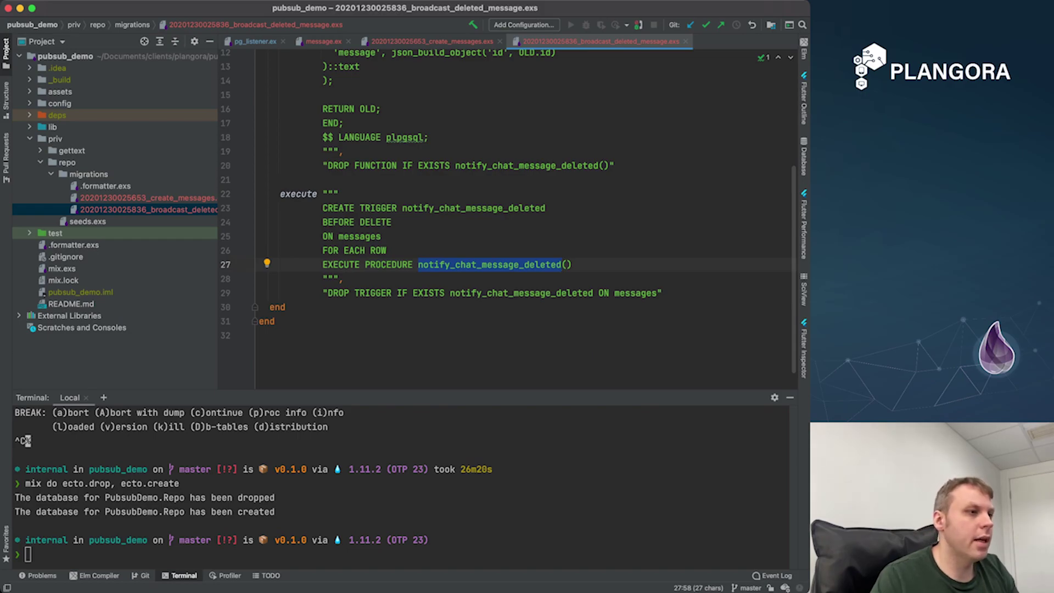
{"action": "scroll", "coordinate": [509, 209], "scroll_direction": "up", "scroll_amount": 5}
Check the CREATE OR REPLACE function name and the DROP TRIGGER statement on messages.
{"action": "double_click", "coordinate": [538, 113]}
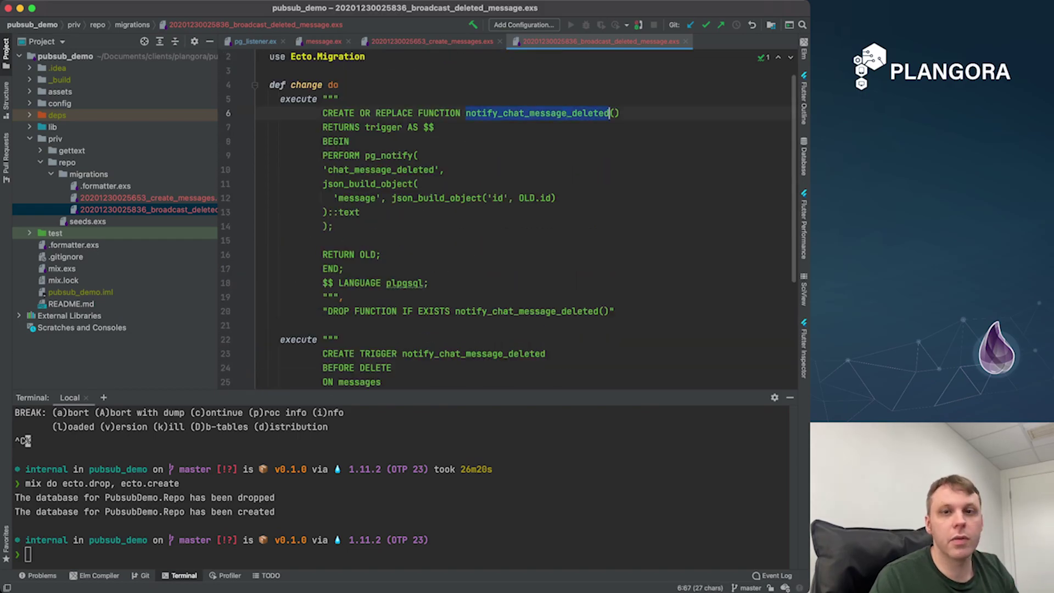
{"action": "scroll", "coordinate": [610, 113], "scroll_direction": "down", "scroll_amount": 6}
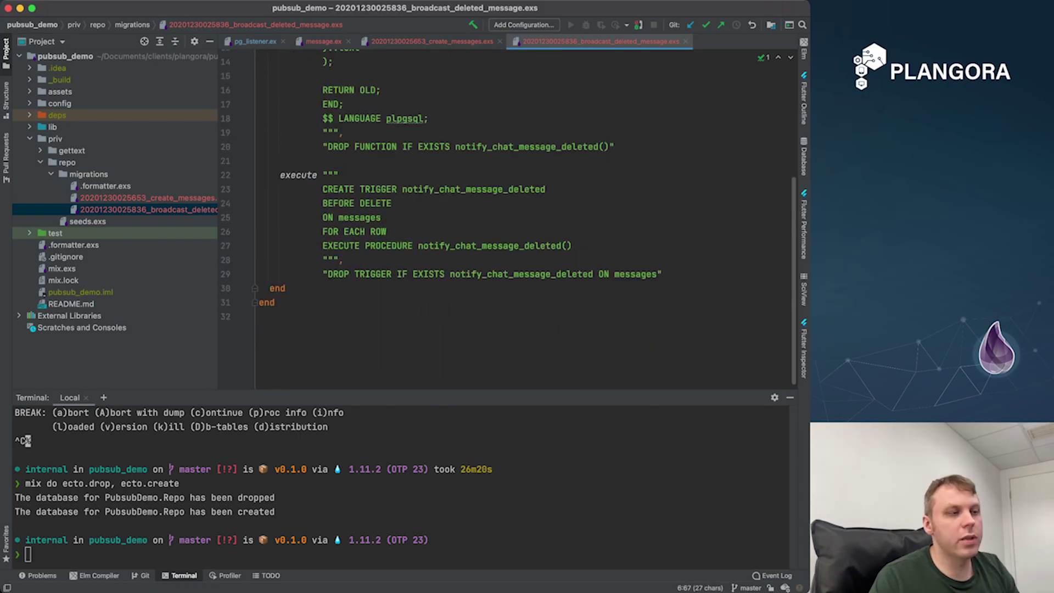
{"action": "left_click_drag", "start_coordinate": [327, 274], "coordinate": [463, 274]}
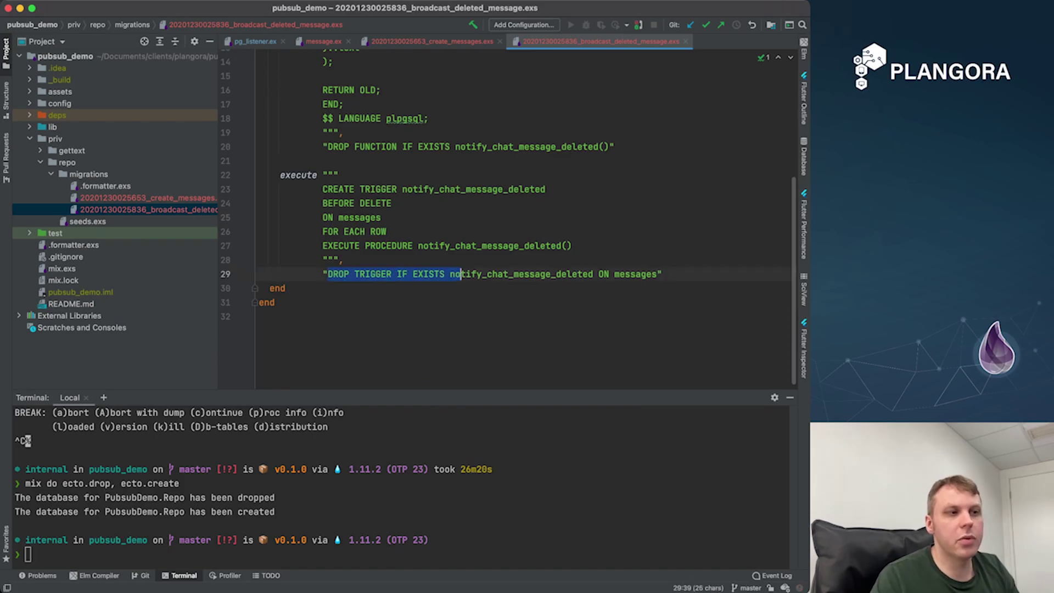
{"action": "double_click", "coordinate": [495, 275]}
{"action": "double_click", "coordinate": [635, 274]}
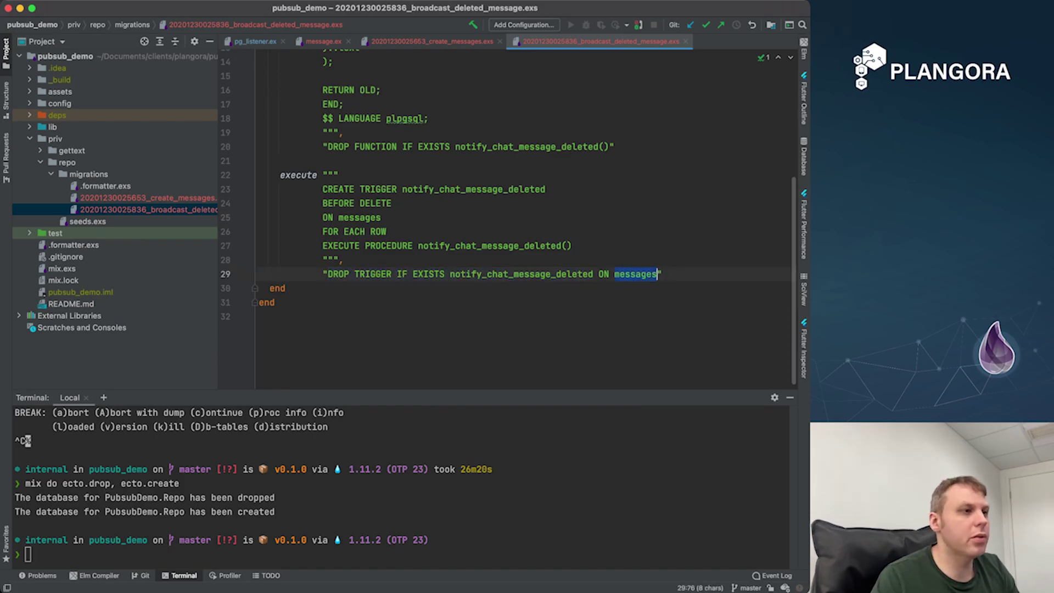
{"action": "scroll", "coordinate": [527, 219], "scroll_direction": "up", "scroll_amount": 4}
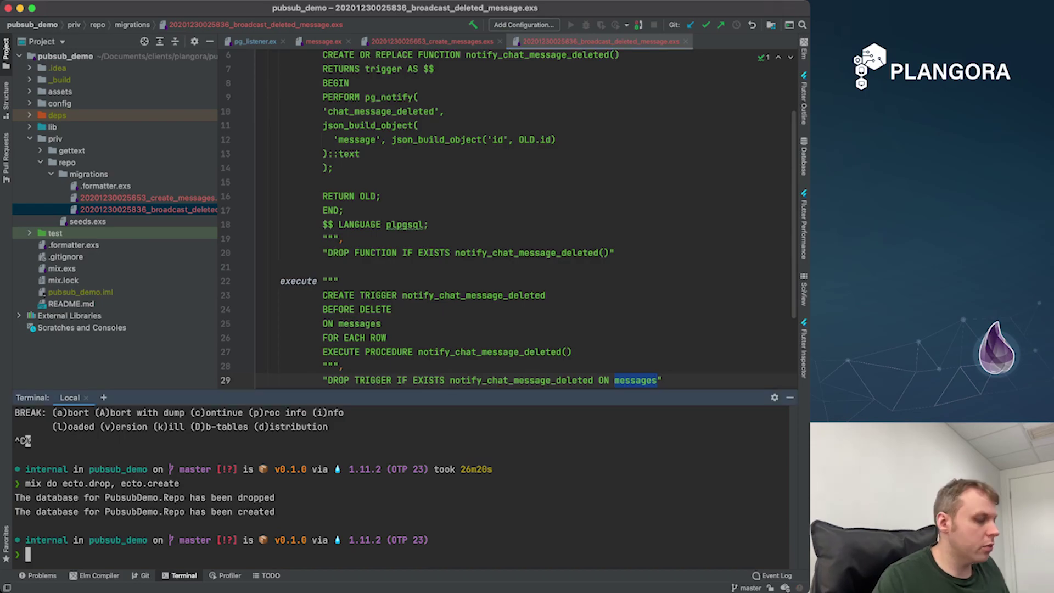
Apply both migrations with mix ecto.migrate, clear the log, and start iex -S mix.
{"action": "key", "text": "ctrl+l"}
{"action": "type", "text": "mix e"}
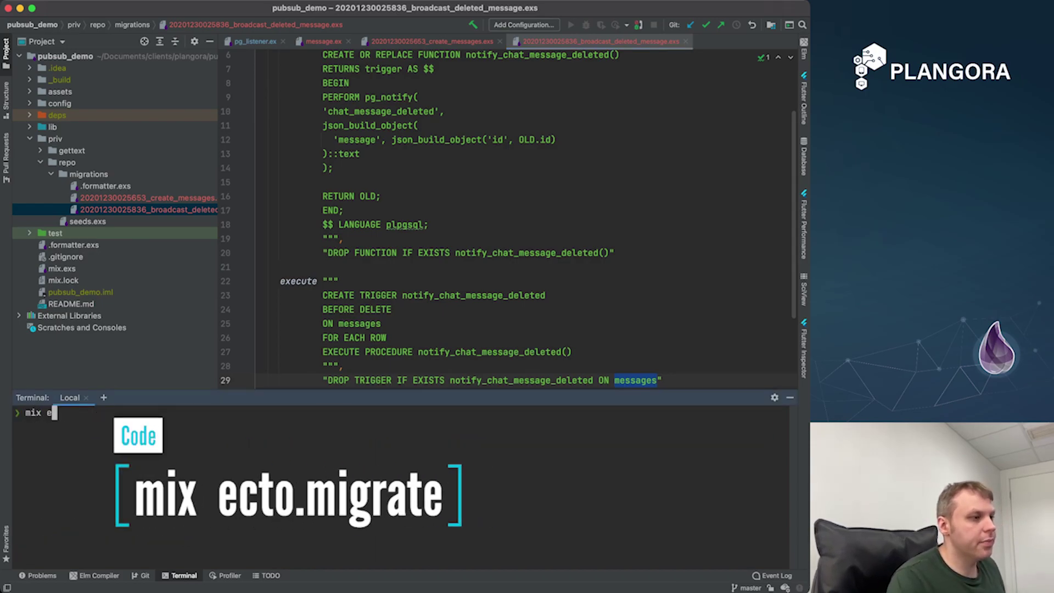
{"action": "type", "text": "cto.migrate"}
{"action": "key", "text": "Return"}
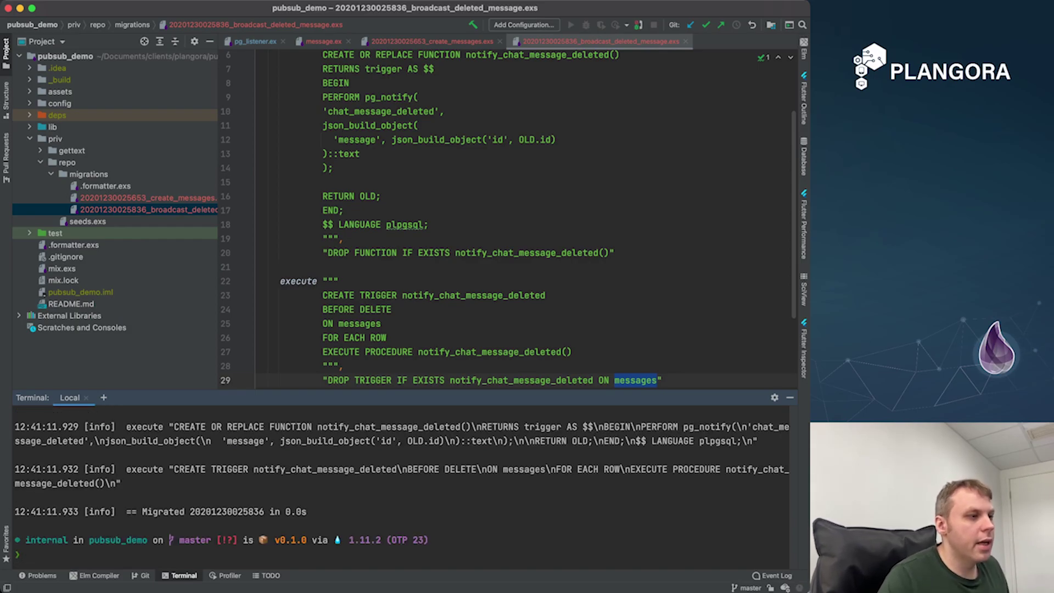
{"action": "scroll", "coordinate": [412, 485], "scroll_direction": "up", "scroll_amount": 2}
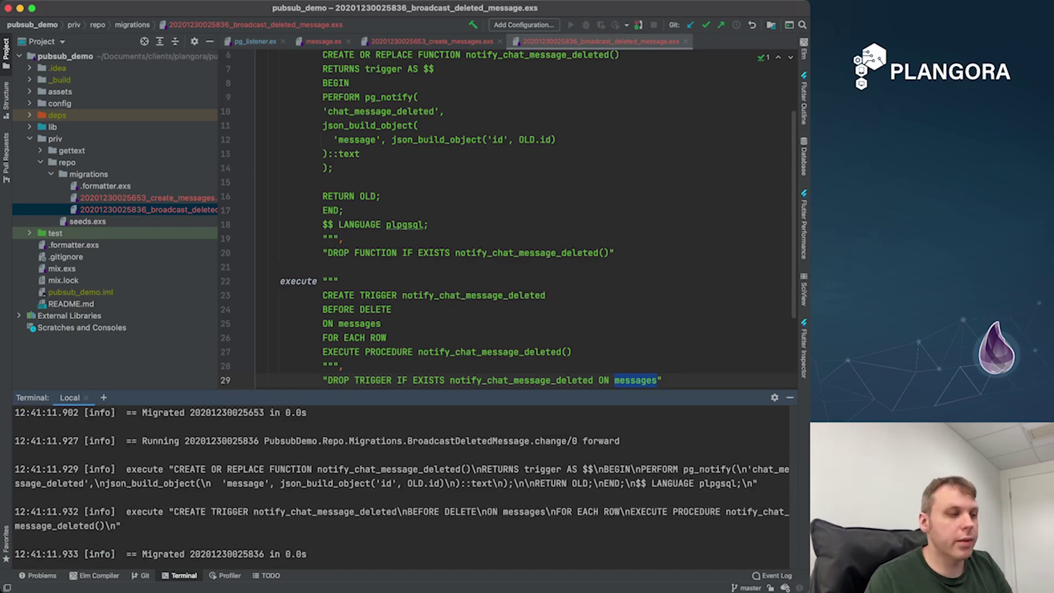
{"action": "scroll", "coordinate": [403, 486], "scroll_direction": "down", "scroll_amount": 2}
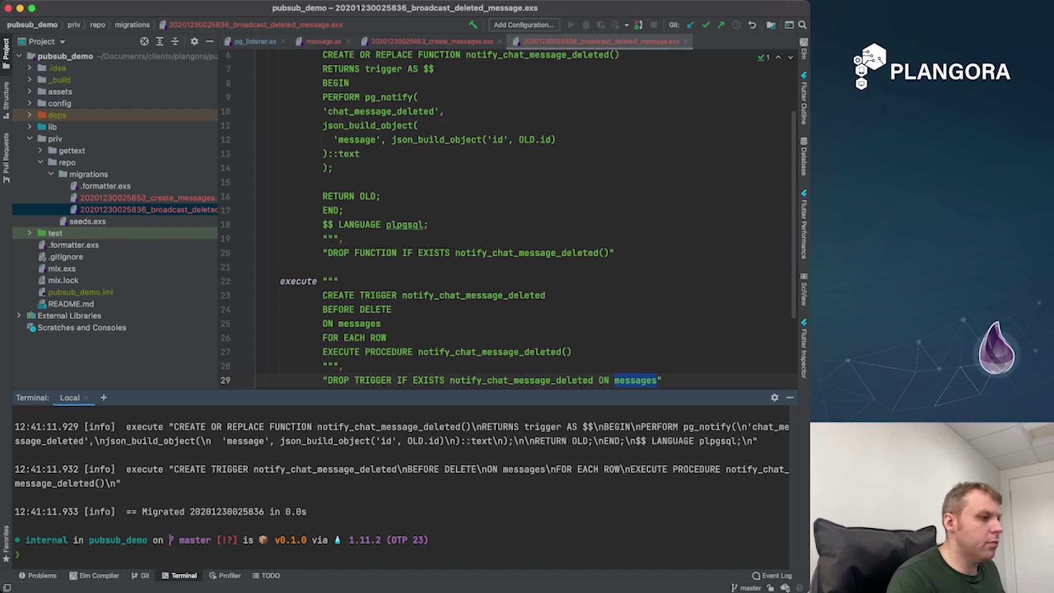
{"action": "key", "text": "super+k"}
{"action": "type", "text": "iex -S mix"}
{"action": "key", "text": "Return"}
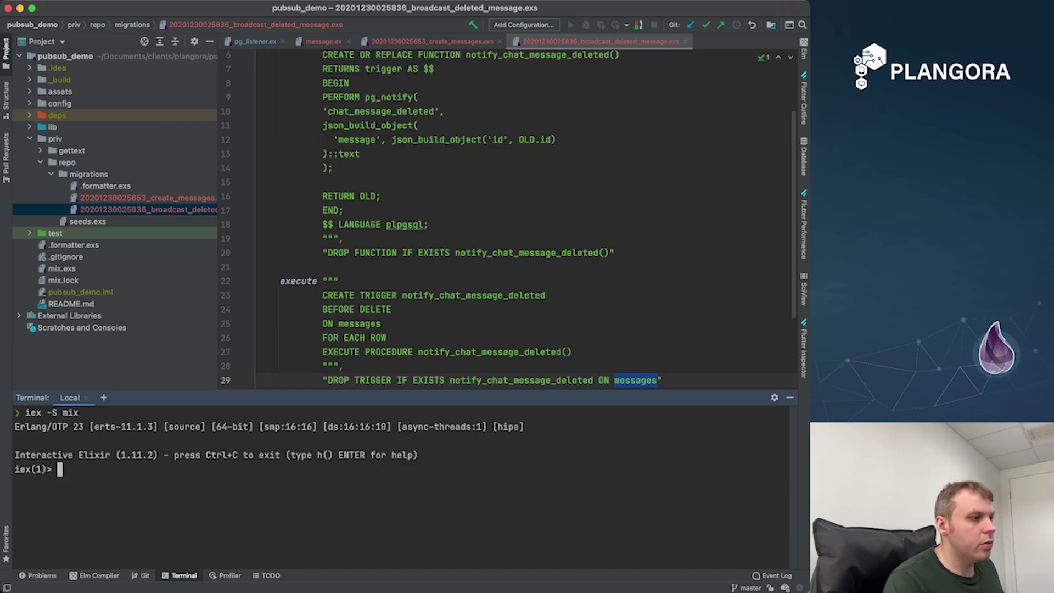
{"action": "type", "text": "P"}
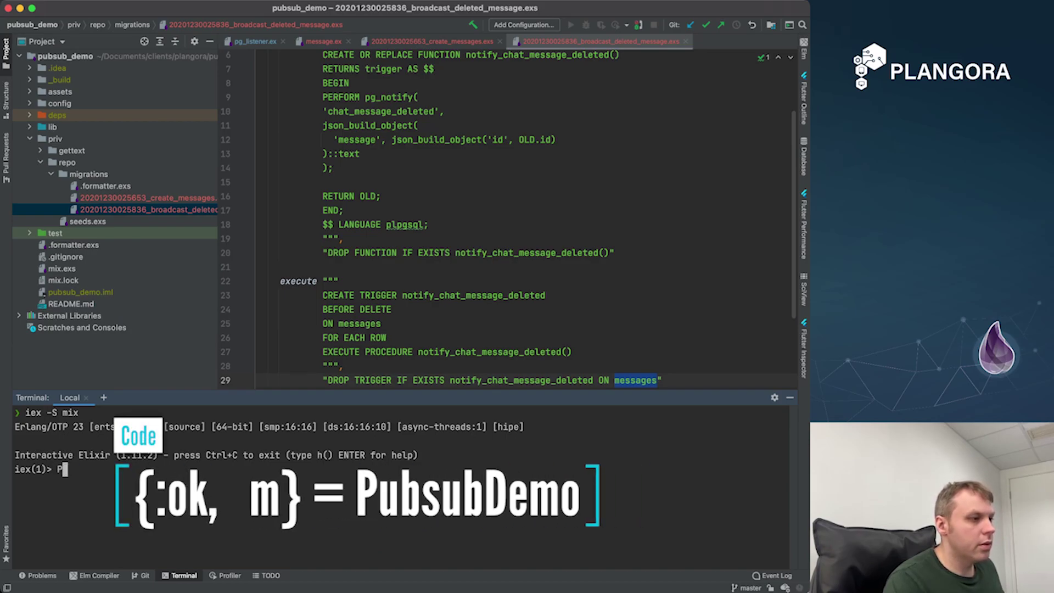
{"action": "type", "text": "ububsubDemo"}
{"action": "type", "text": "{"}
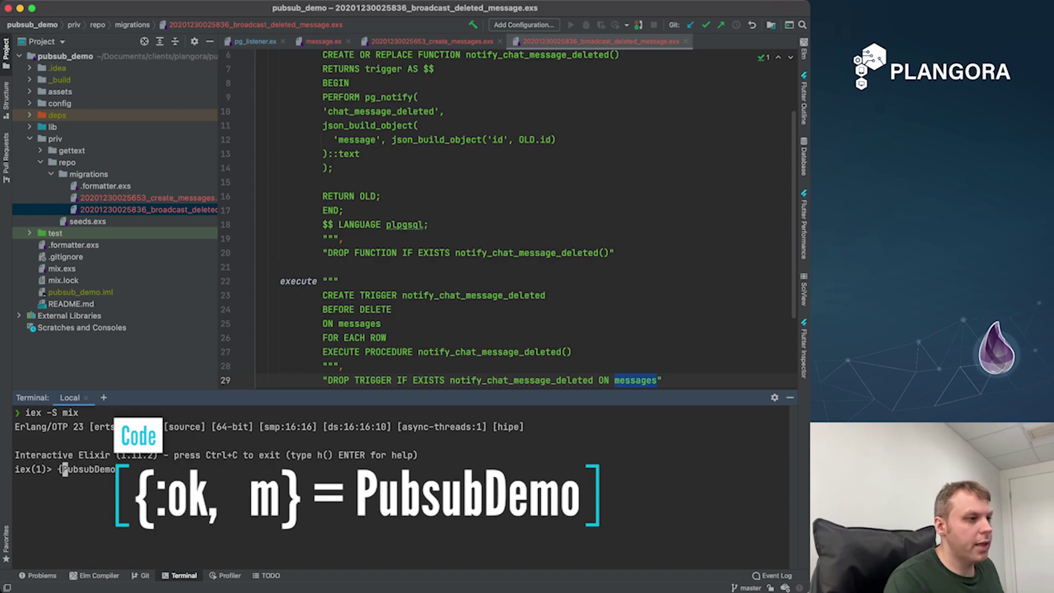
{"action": "type", "text": ":ok, m}"}
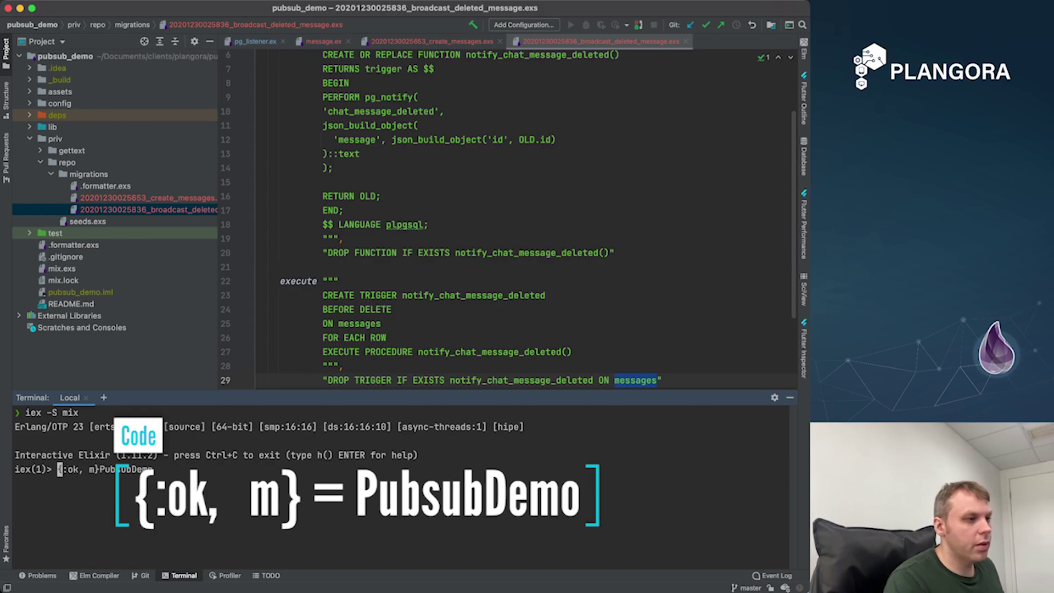
{"action": "type", "text": " ="}
Create "test message" with PubsubDemo.Chats.create_message, binding the result to m.
{"action": "key", "text": "End"}
{"action": "key", "text": "Tab"}
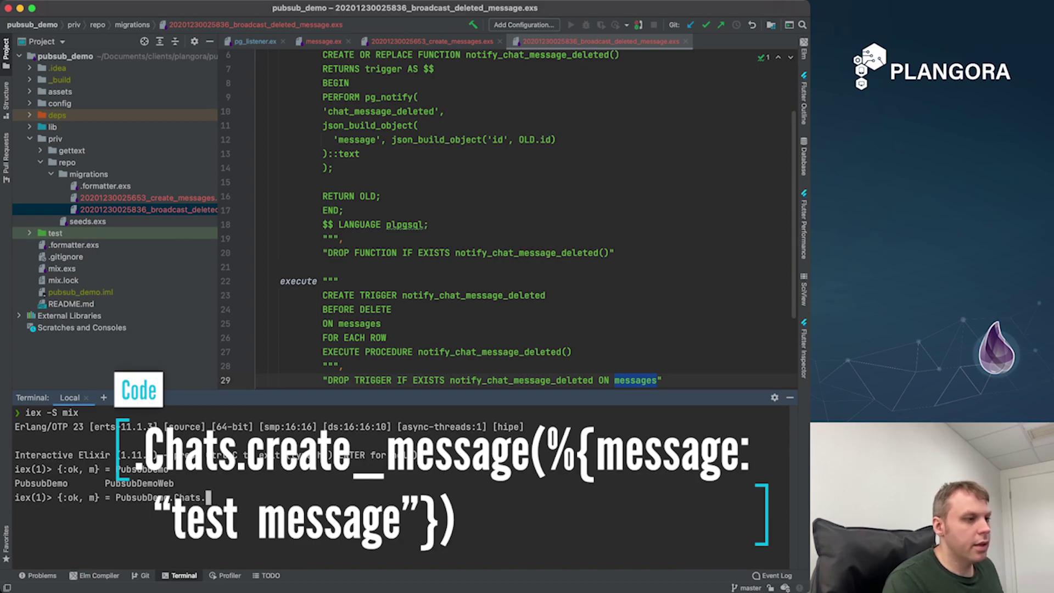
{"action": "type", "text": "create_message(%{mess"}
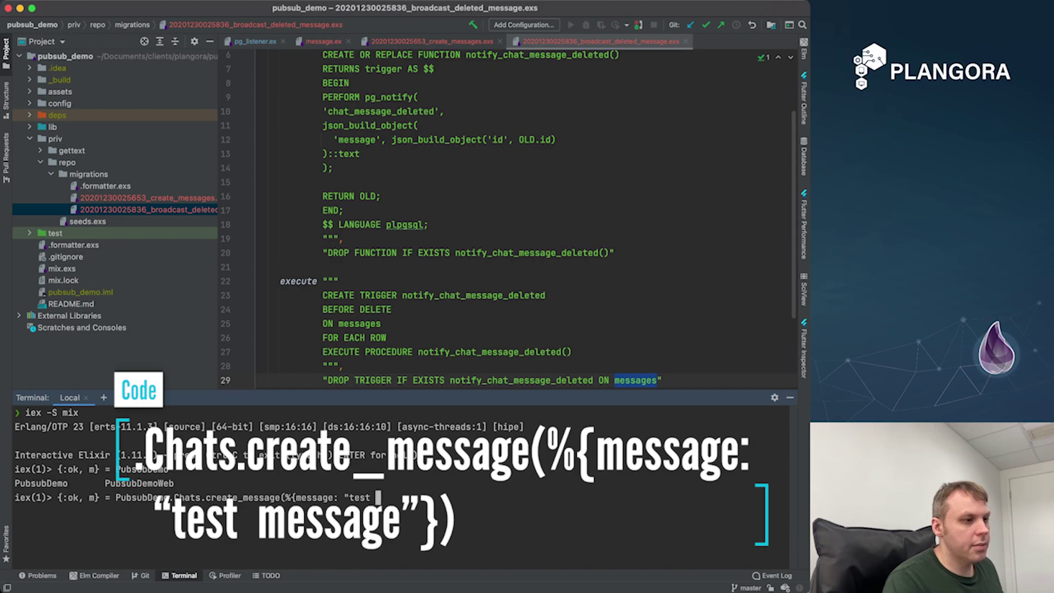
{"action": "type", "text": "age"}
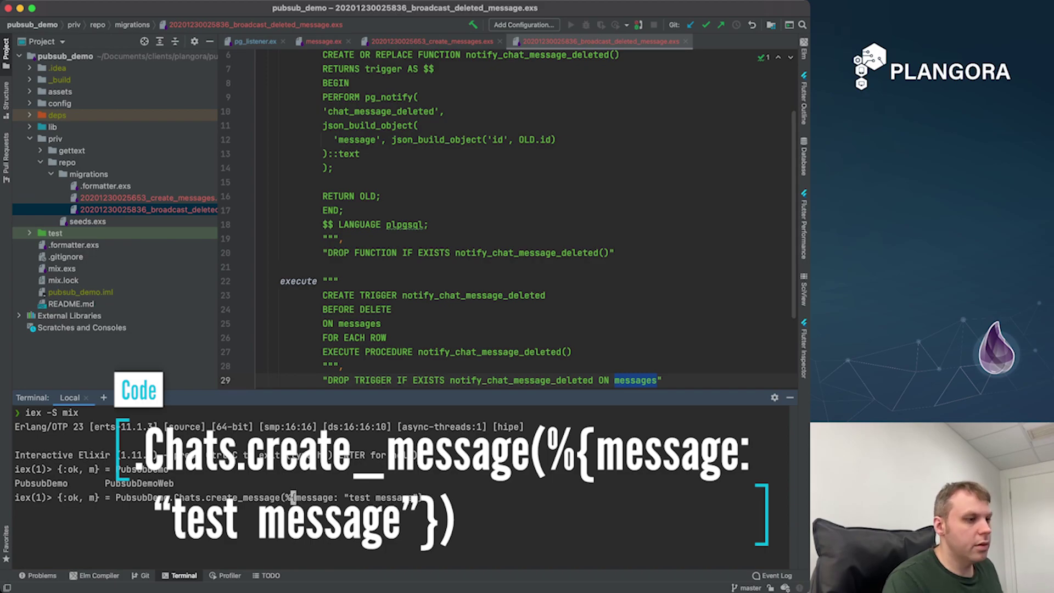
{"action": "key", "text": "Return"}
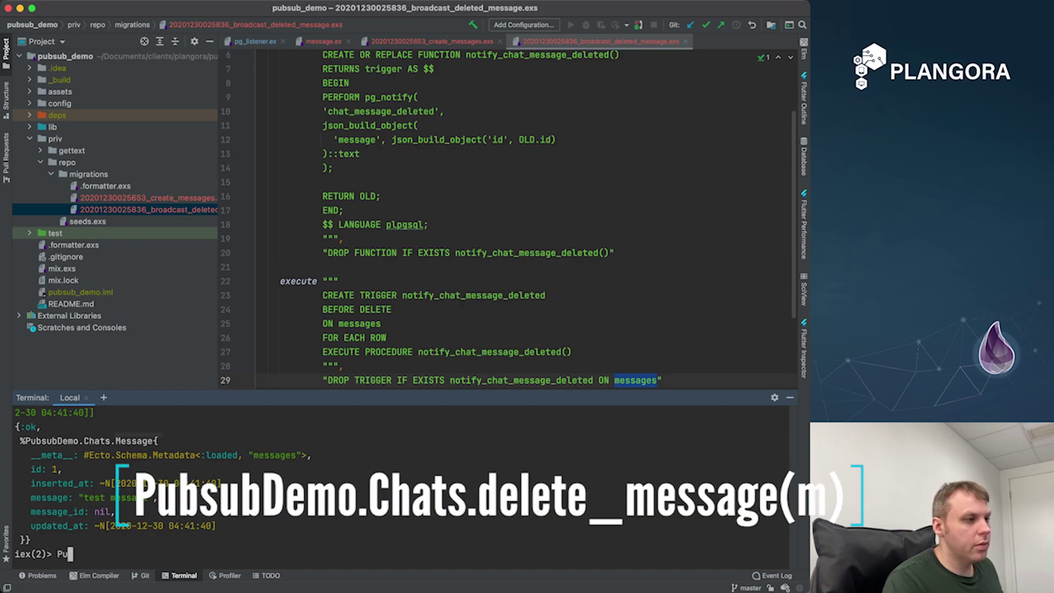
{"action": "type", "text": "PubsubDemo.Ch"}
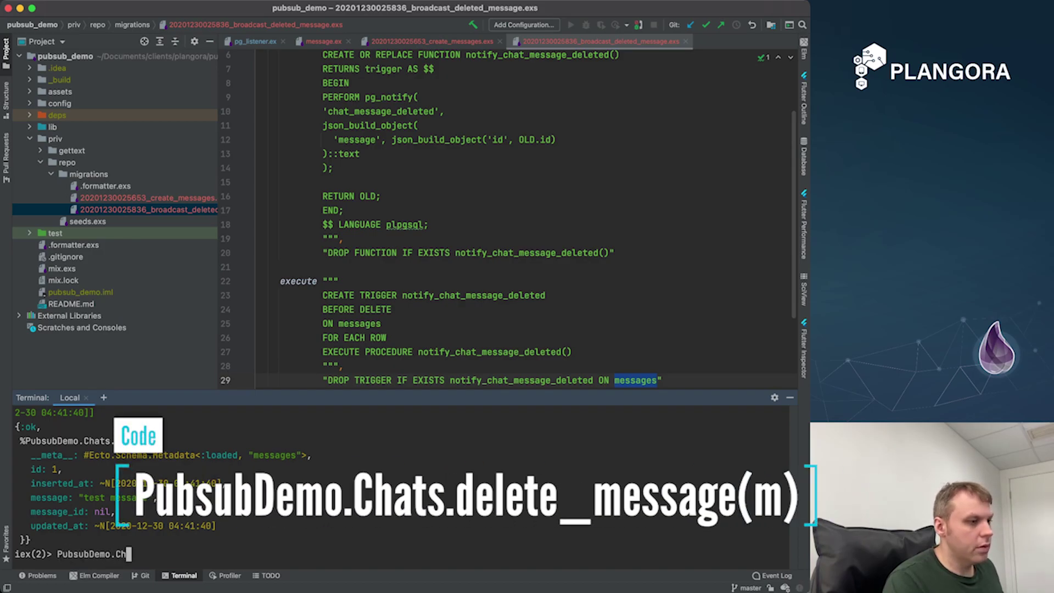
{"action": "type", "text": "ats.delete_message(m"}
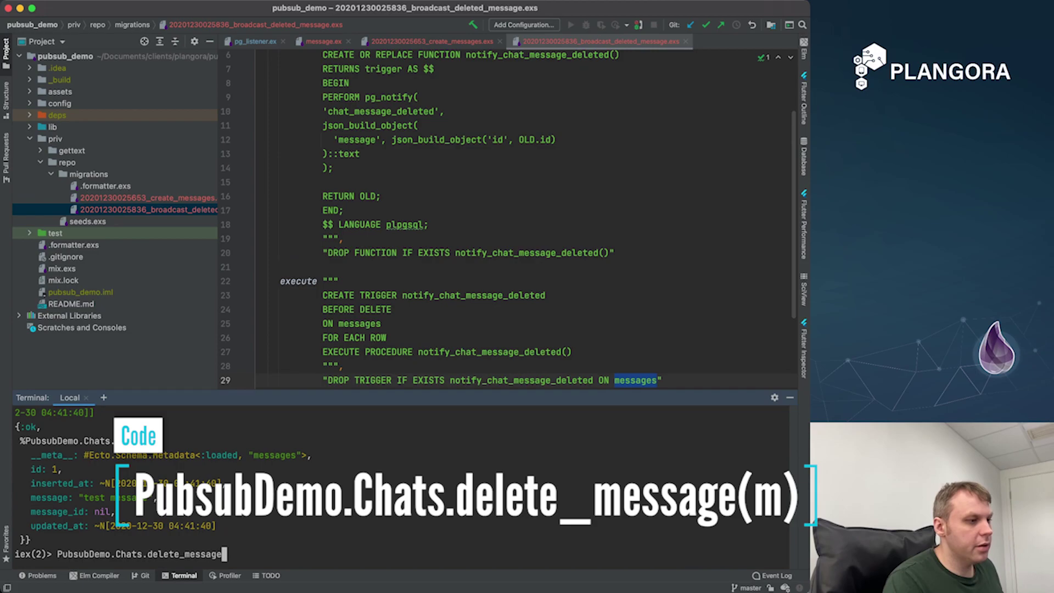
{"action": "type", "text": ")"}
Run PubsubDemo.Chats.delete_message(m) and compare the pubsub payload's message id with the trigger SQL.
{"action": "key", "text": "Return"}
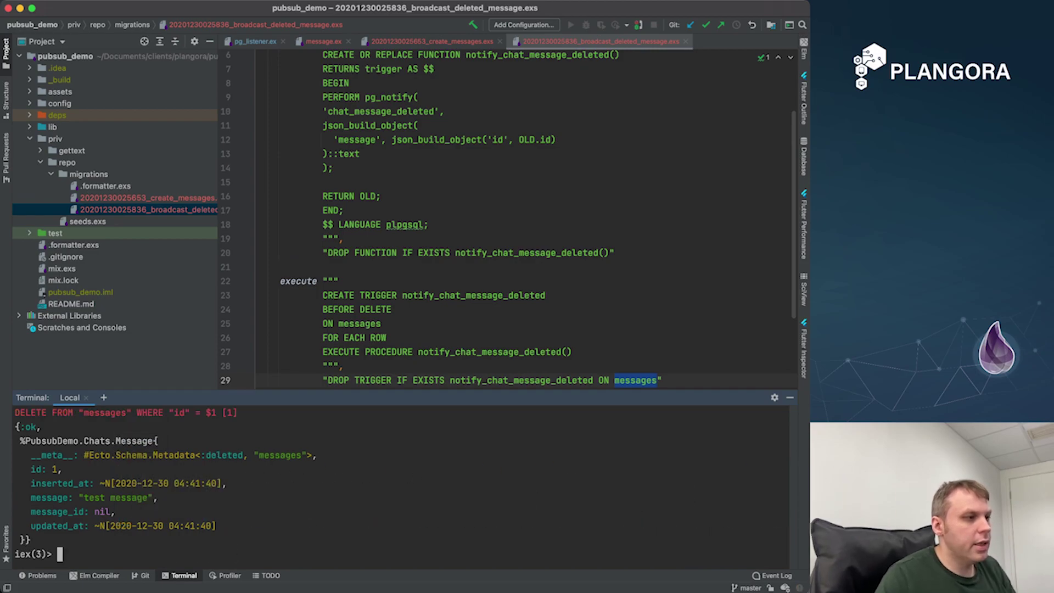
{"action": "scroll", "coordinate": [396, 486], "scroll_direction": "up", "scroll_amount": 2}
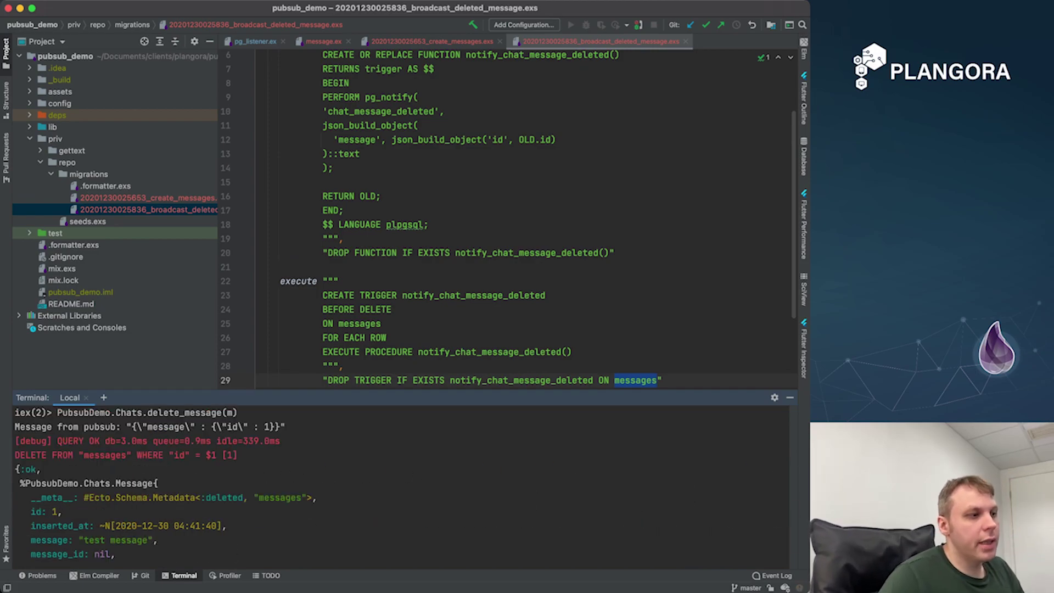
{"action": "scroll", "coordinate": [396, 486], "scroll_direction": "up", "scroll_amount": 2}
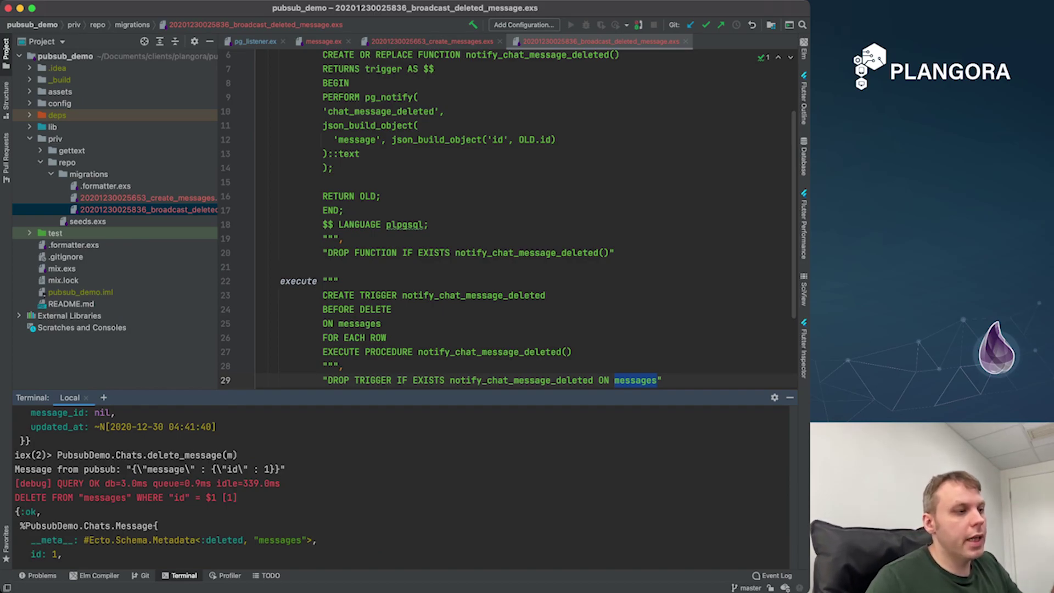
{"action": "left_click_drag", "start_coordinate": [179, 469], "coordinate": [285, 468]}
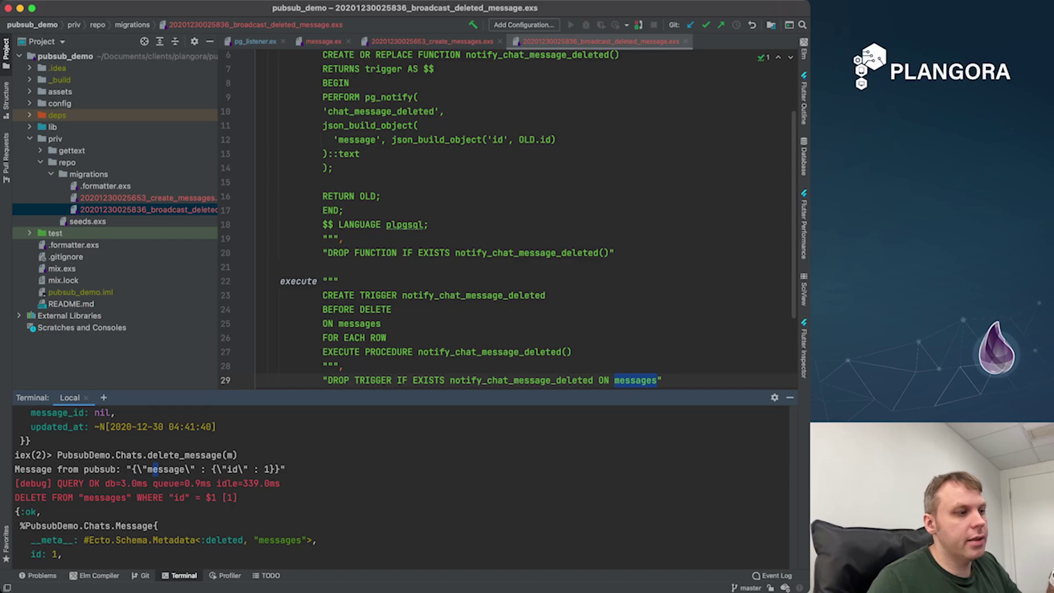
{"action": "left_click_drag", "start_coordinate": [132, 468], "coordinate": [196, 469]}
{"action": "double_click", "coordinate": [357, 139]}
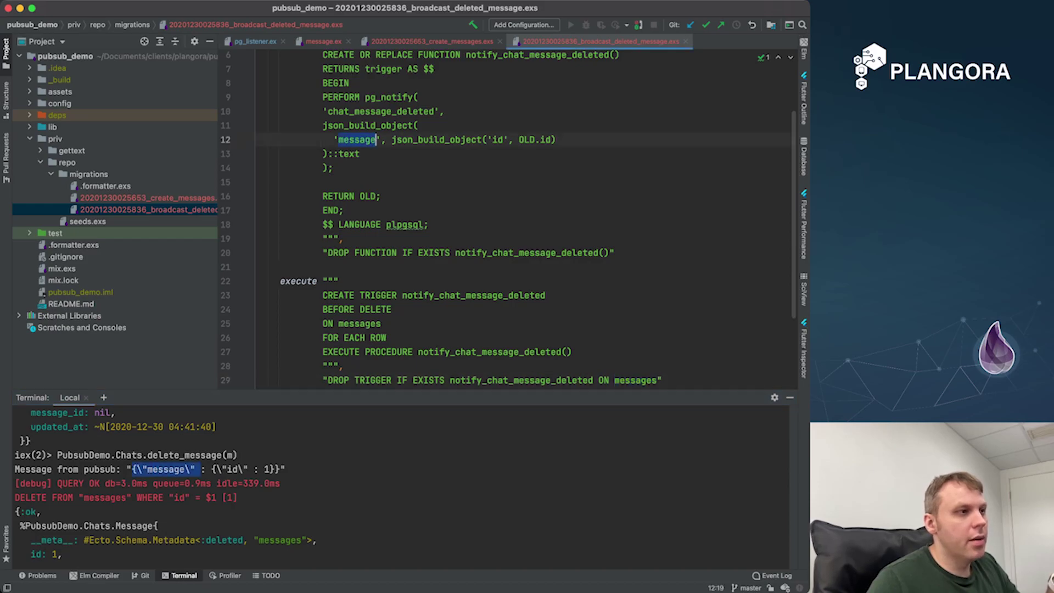
{"action": "key", "text": "Escape"}
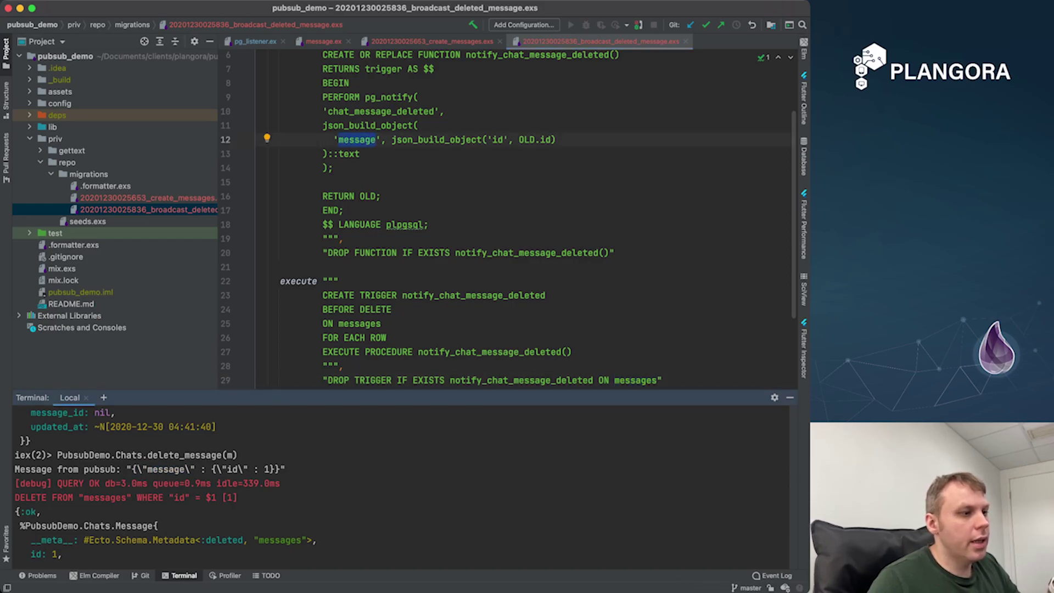
{"action": "scroll", "coordinate": [396, 485], "scroll_direction": "down", "scroll_amount": 5}
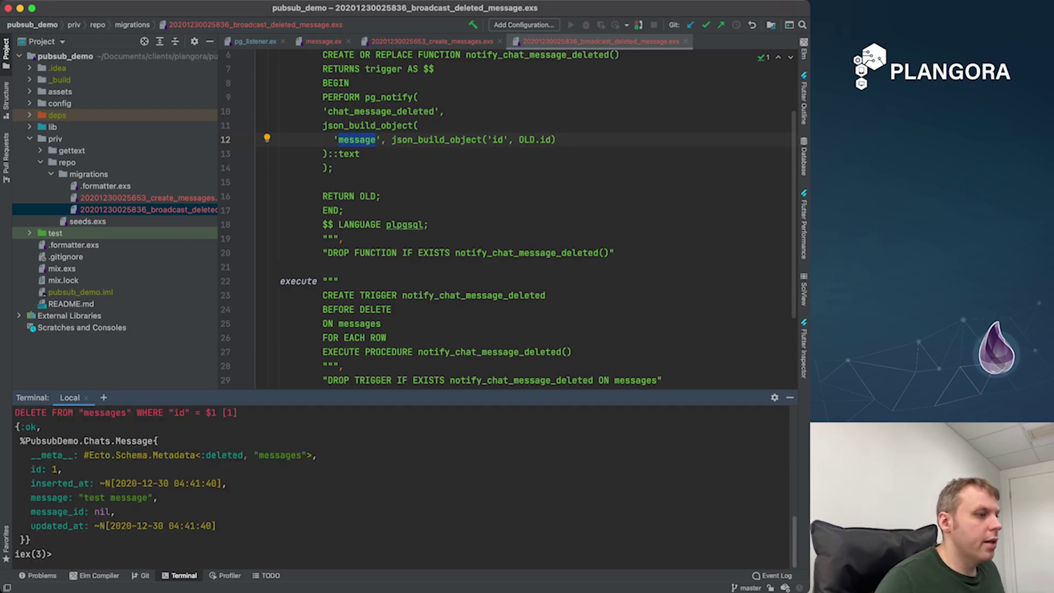
{"action": "scroll", "coordinate": [395, 486], "scroll_direction": "up", "scroll_amount": 3}
{"action": "scroll", "coordinate": [396, 487], "scroll_direction": "down", "scroll_amount": 3}
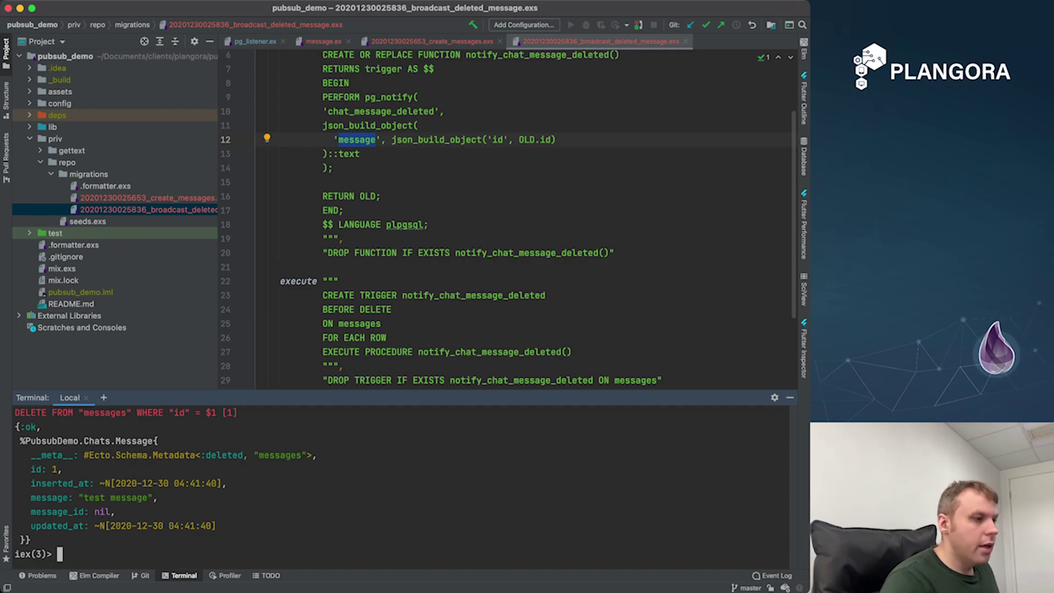
Rerun the recalled create_message command to create test message id 2.
{"action": "key", "text": "Up"}
{"action": "key", "text": "Up"}
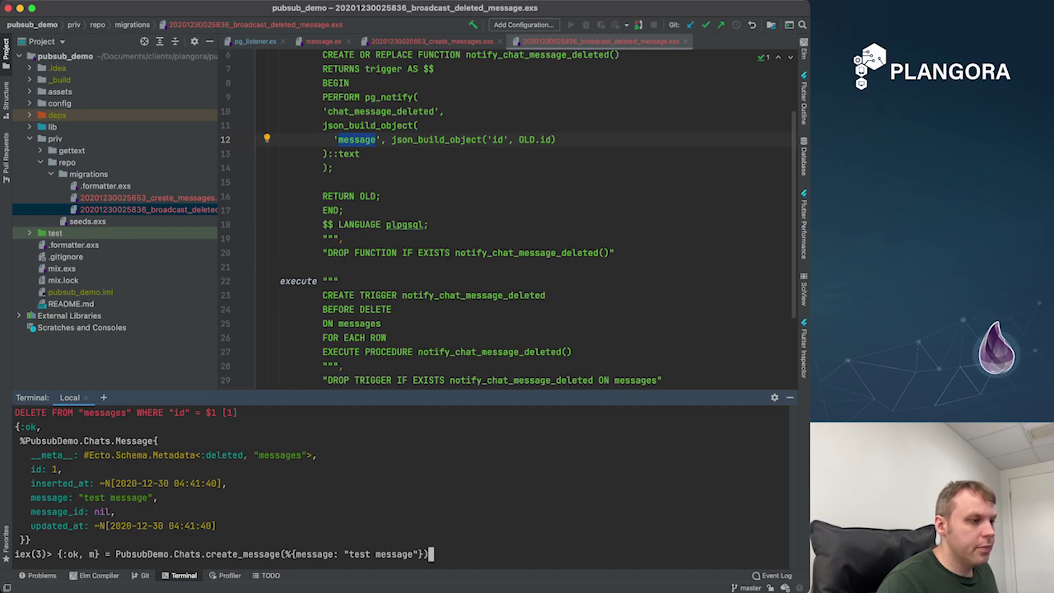
{"action": "key", "text": "Return"}
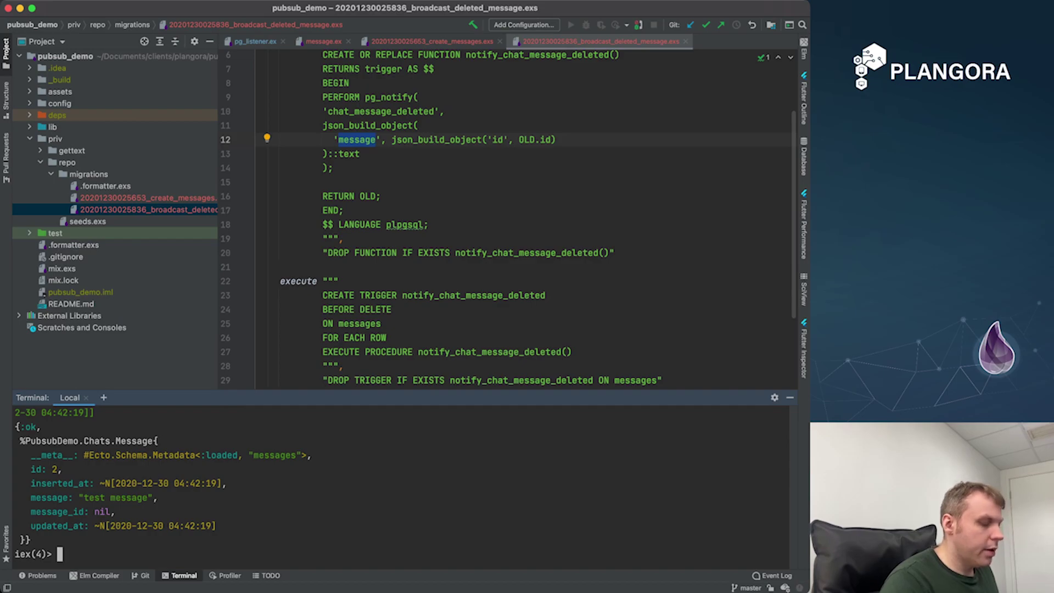
Create child message id 3 with message_id: m.id, binding the result to _.
{"action": "key", "text": "Up"}
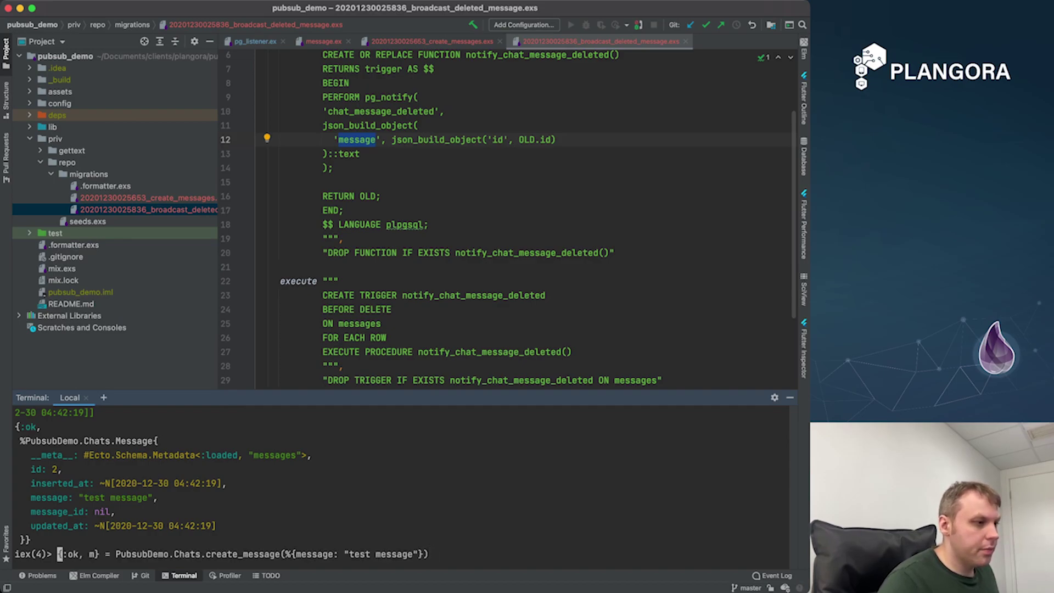
{"action": "key", "text": "Right"}
{"action": "key", "text": "Right"}
{"action": "key", "text": "Right"}
{"action": "key", "text": "BackSpace"}
{"action": "type", "text": "_"}
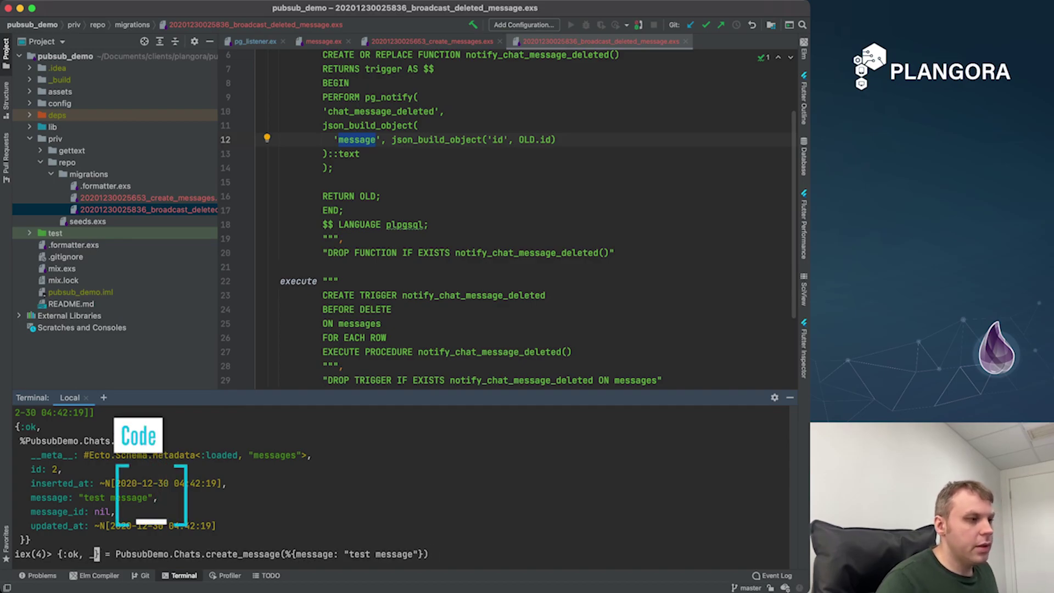
{"action": "key", "text": "Left"}
{"action": "key", "text": "Left"}
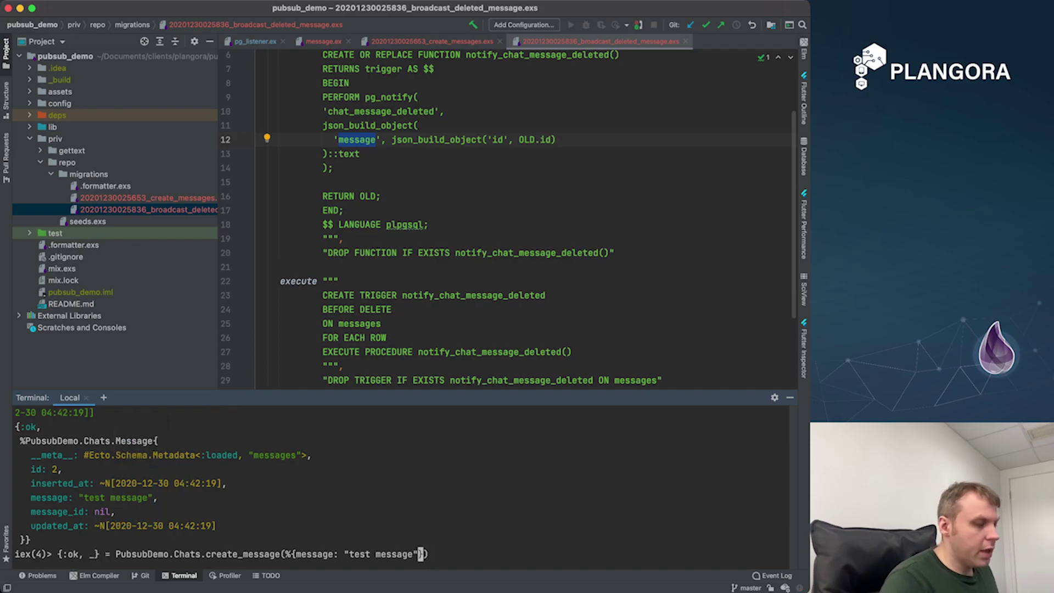
{"action": "type", "text": ", message_id: "}
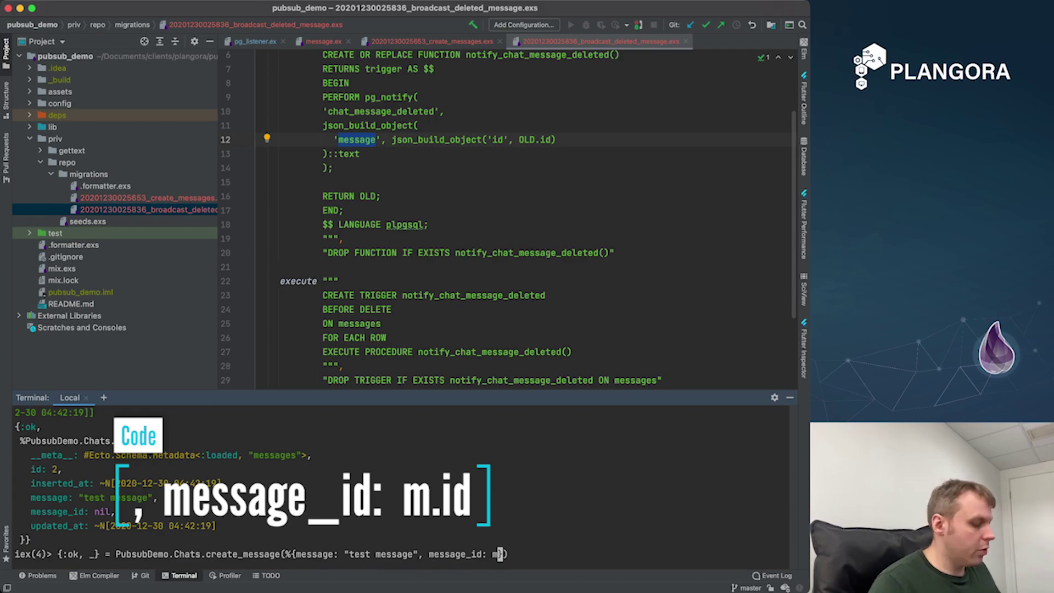
{"action": "type", "text": "m.id"}
{"action": "key", "text": "Return"}
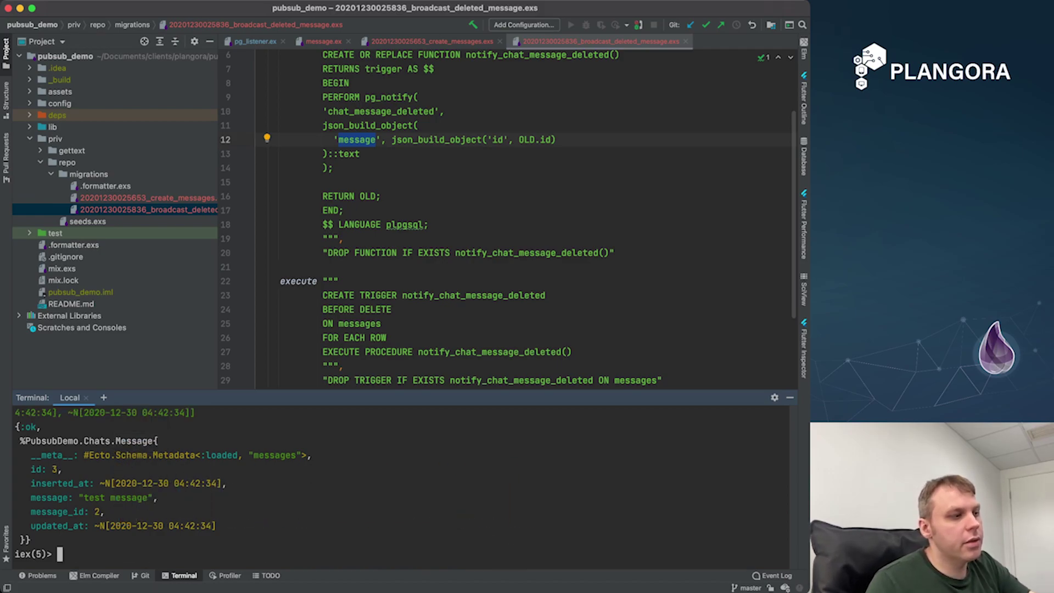
Check the new message's id 3 and message_id 2, then recall delete_message(m).
{"action": "double_click", "coordinate": [37, 469]}
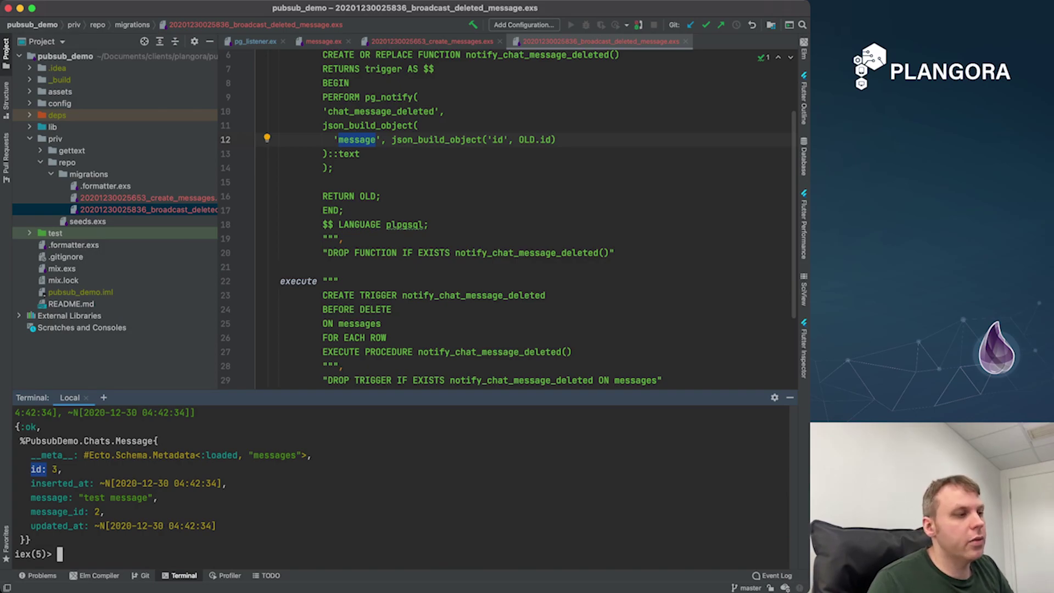
{"action": "double_click", "coordinate": [57, 511]}
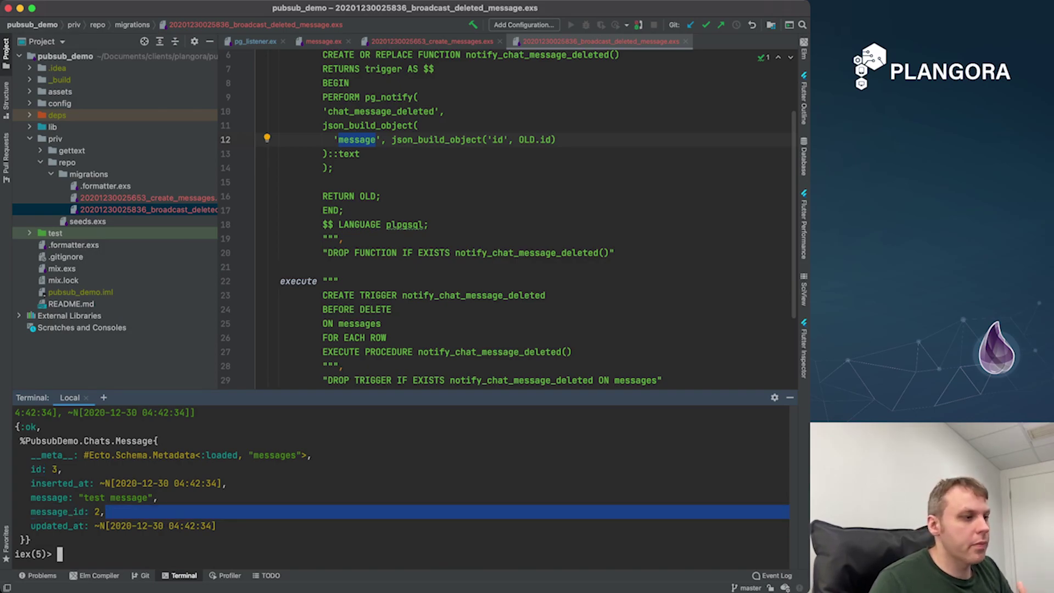
{"action": "key", "text": "Up"}
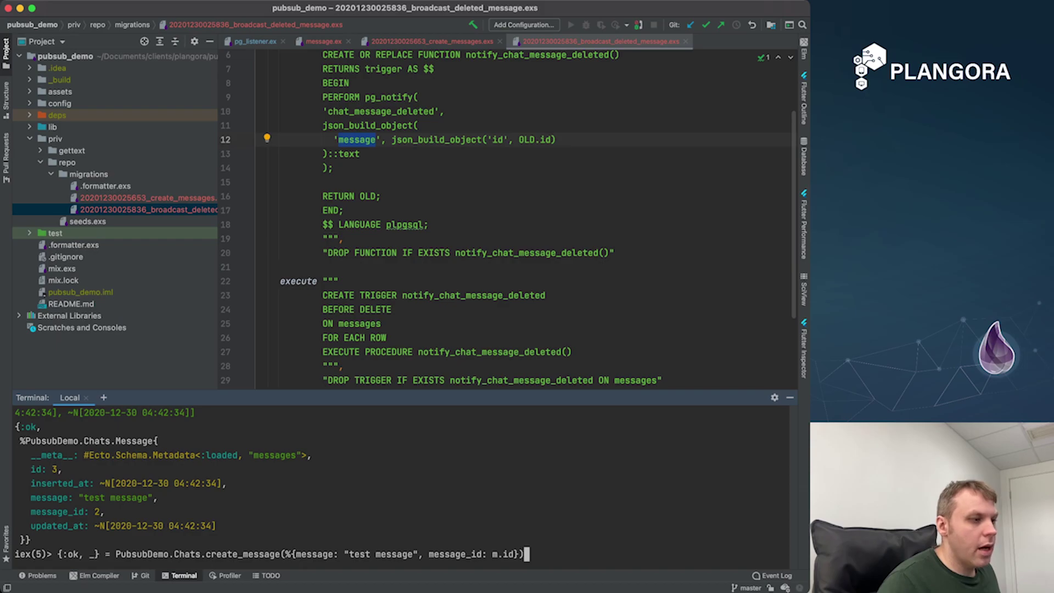
{"action": "key", "text": "Down"}
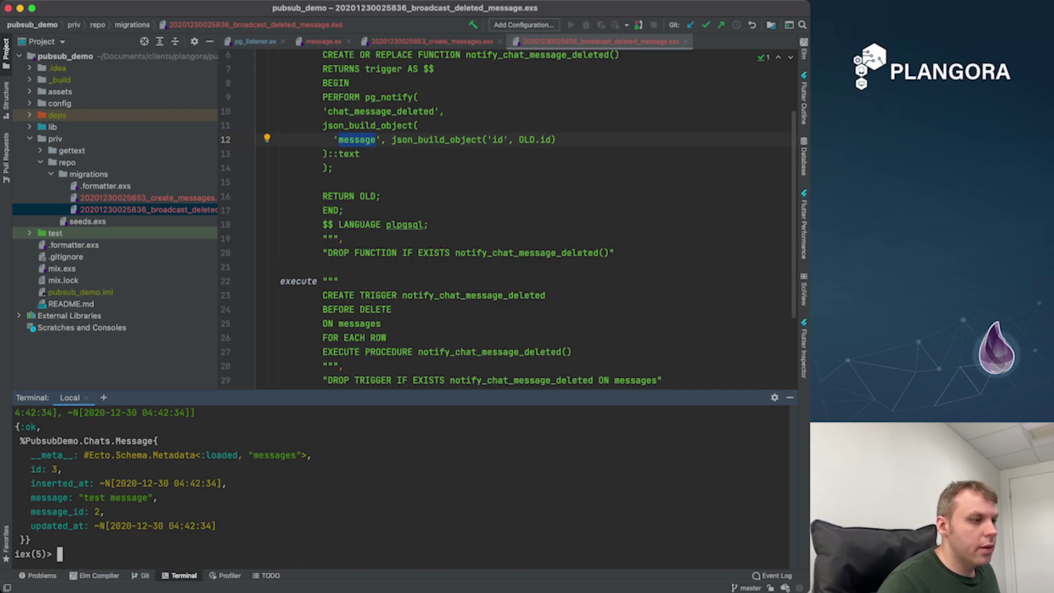
{"action": "key", "text": "Up"}
{"action": "key", "text": "Up"}
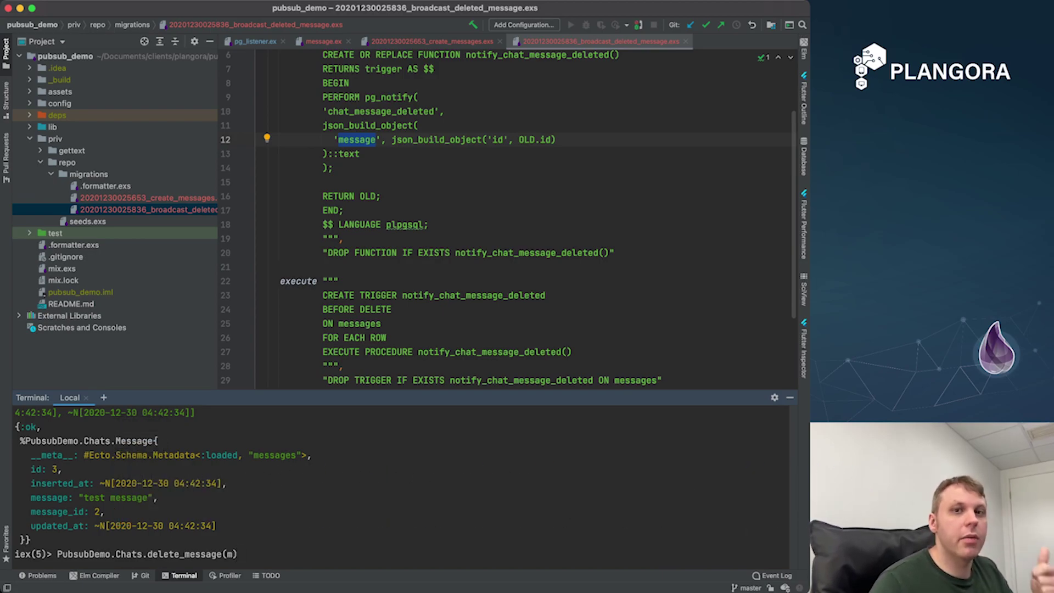
Run delete_message(m) on parent message 2, broadcasting ids 2 and 3.
{"action": "key", "text": "Return"}
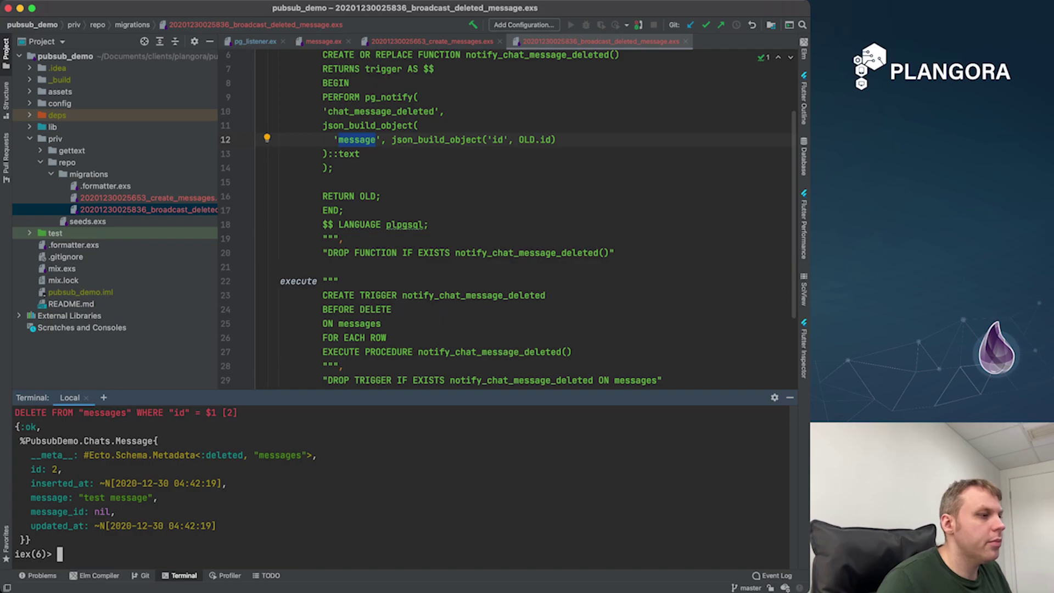
{"action": "scroll", "coordinate": [164, 483], "scroll_direction": "up", "scroll_amount": 5}
{"action": "scroll", "coordinate": [165, 484], "scroll_direction": "up", "scroll_amount": 2}
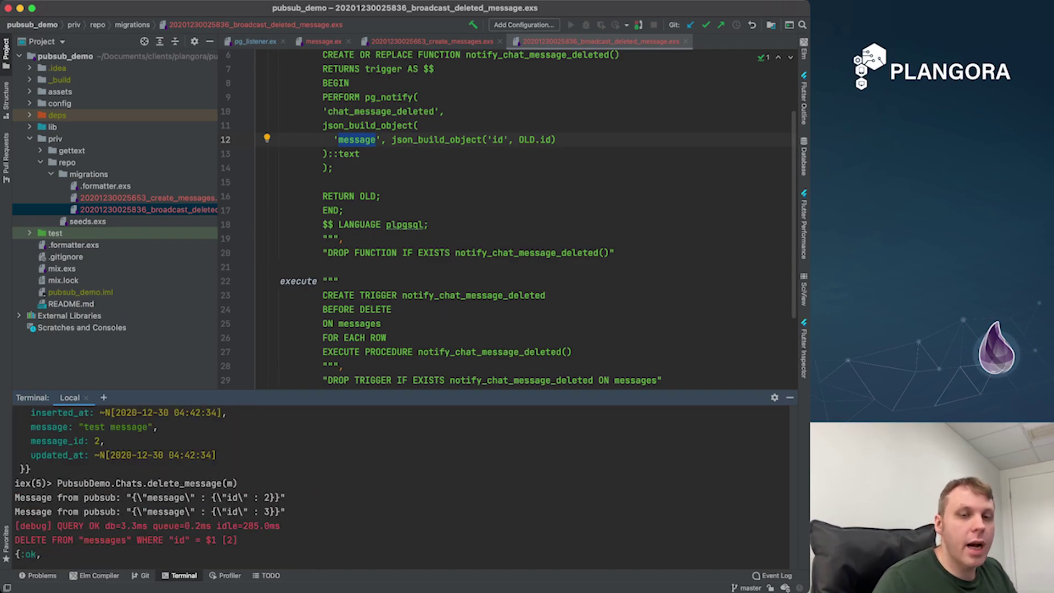
{"action": "scroll", "coordinate": [165, 484], "scroll_direction": "down", "scroll_amount": 5}
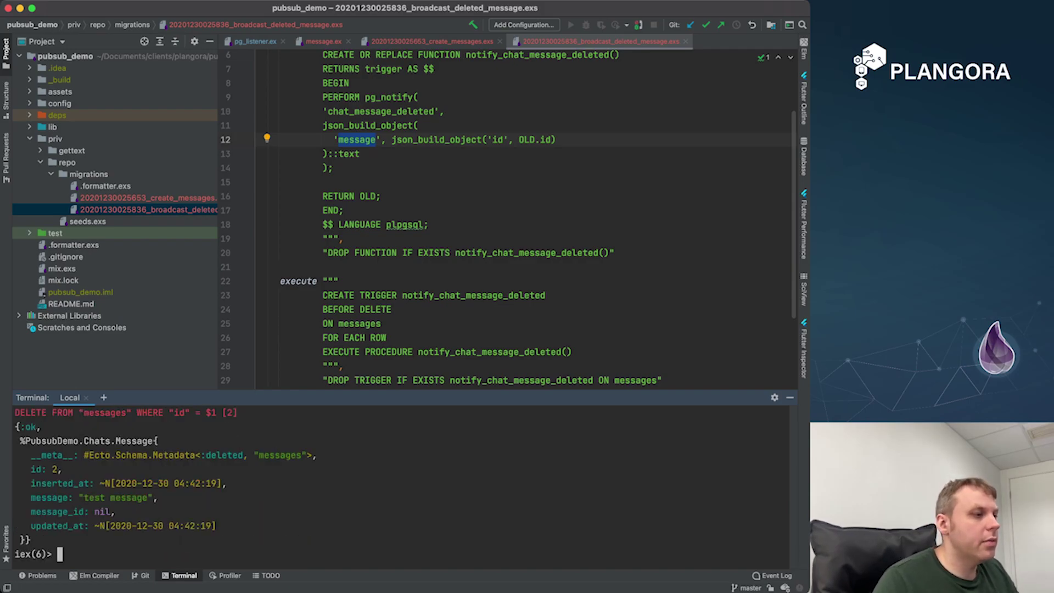
{"action": "scroll", "coordinate": [164, 484], "scroll_direction": "up", "scroll_amount": 3}
{"action": "scroll", "coordinate": [165, 484], "scroll_direction": "down", "scroll_amount": 2}
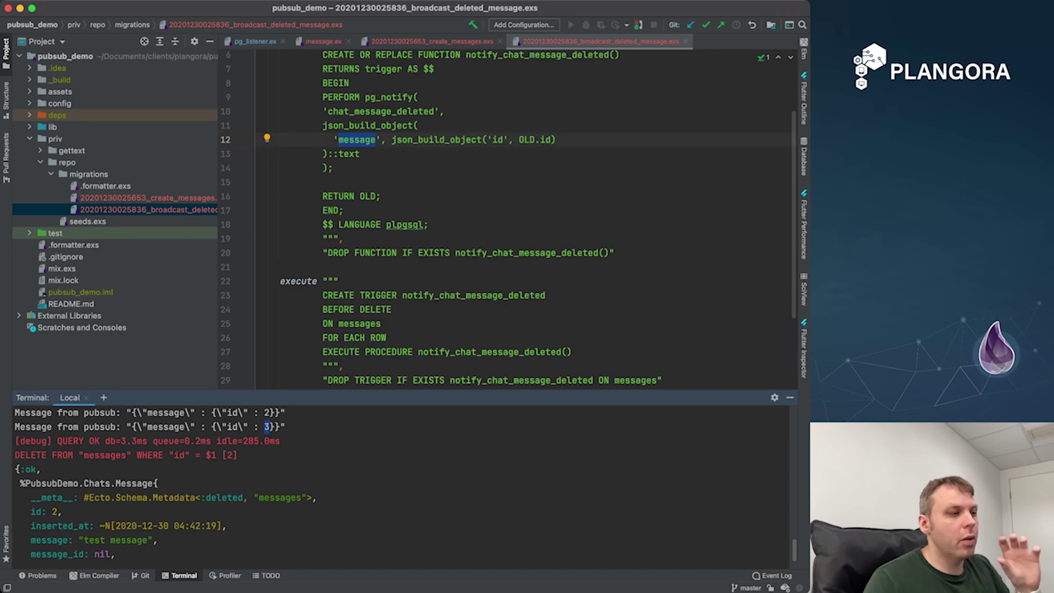